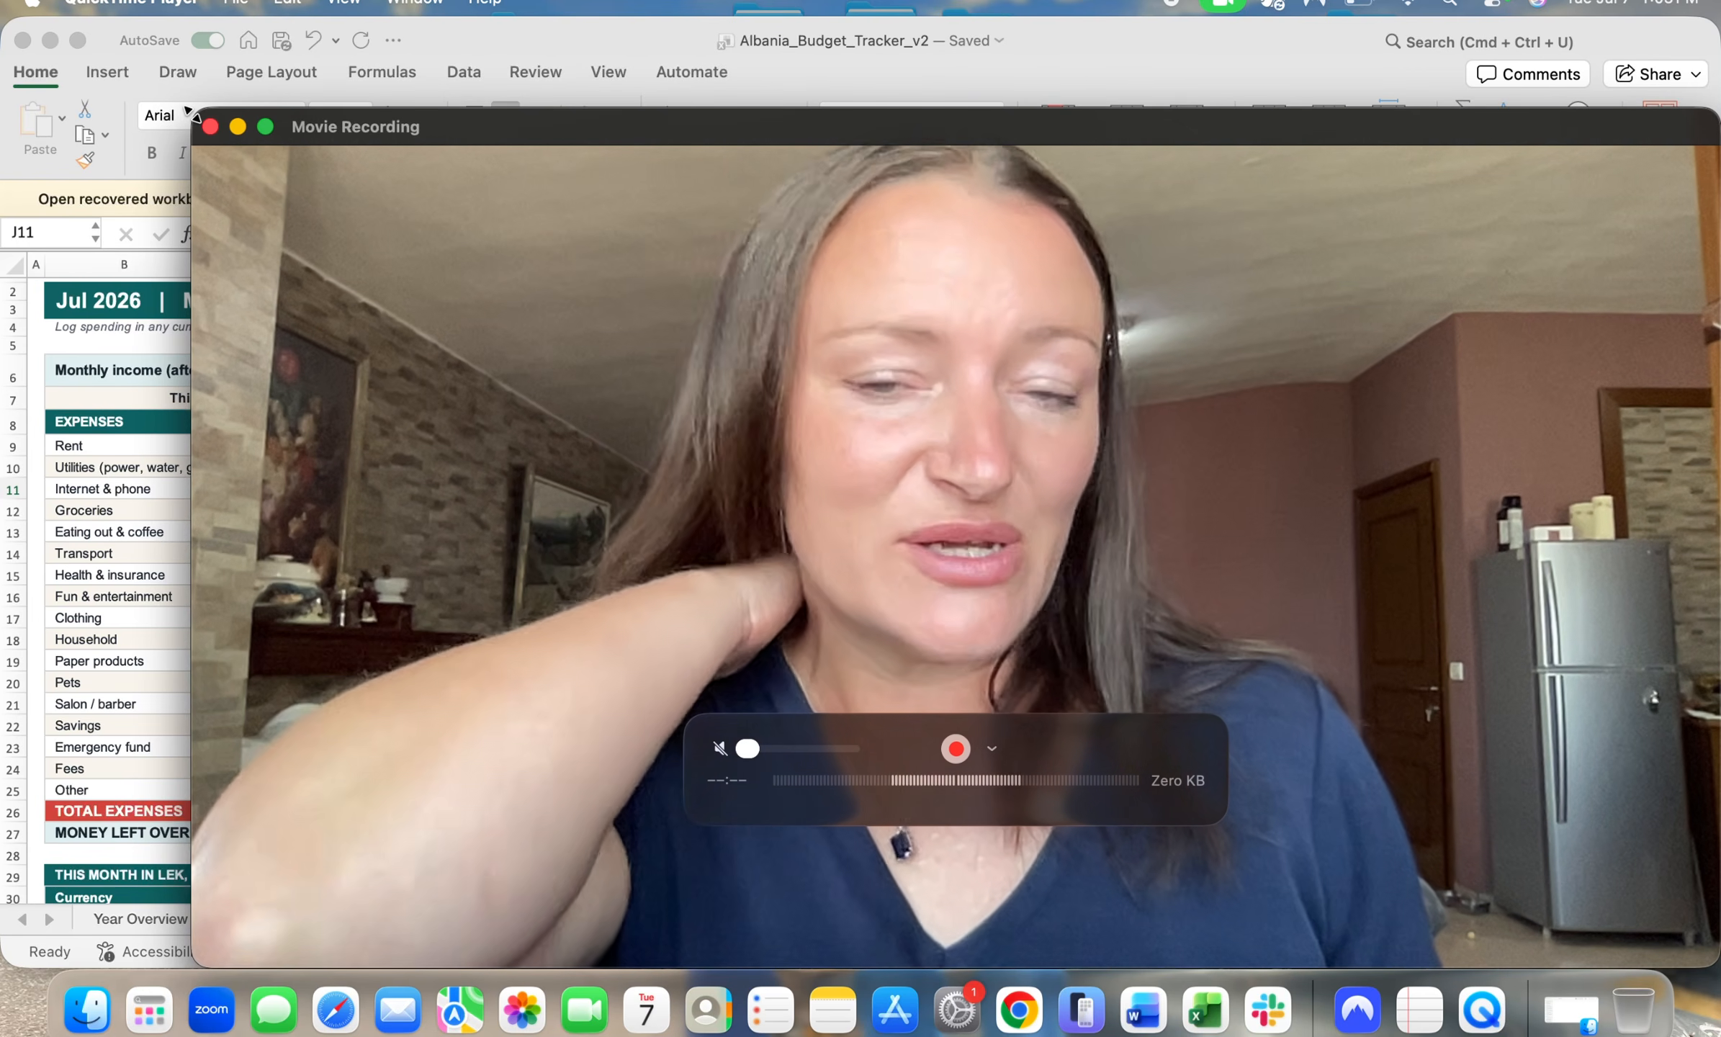
Step: Shrink the Movie Recording window to uncover the workbook and set the monthly income on the Jul sheet to 2000
drag(191, 112, 1418, 672)
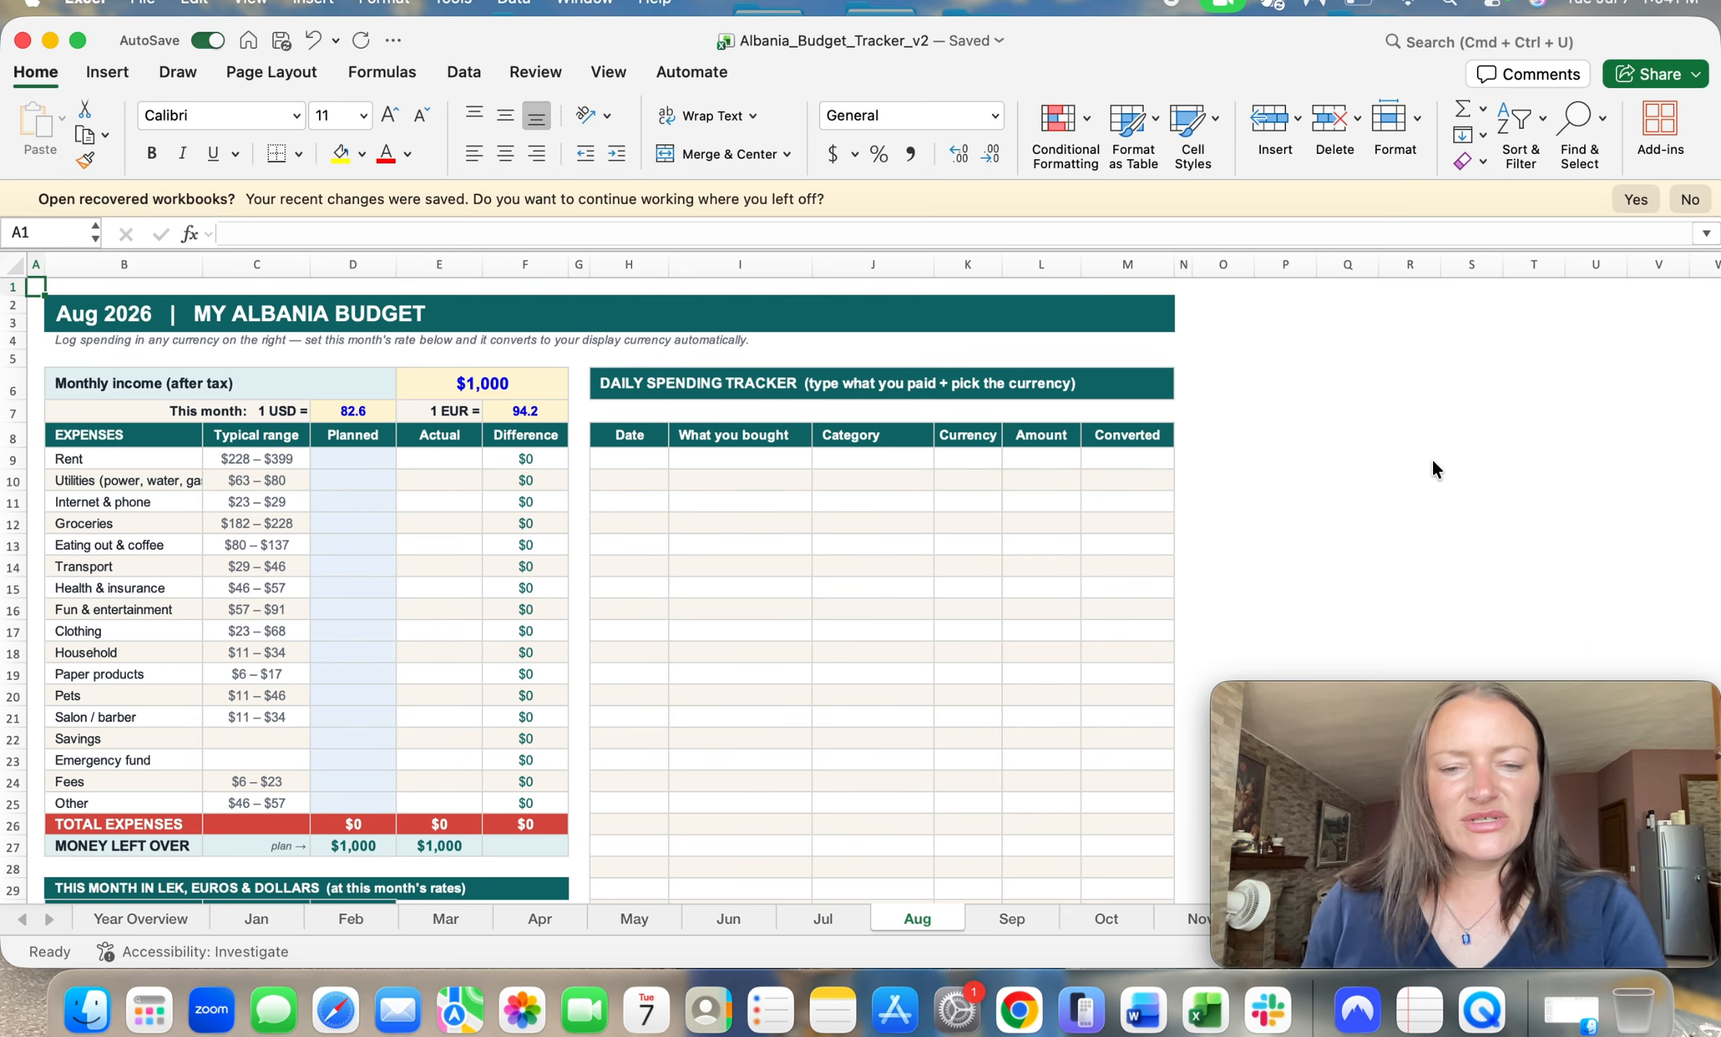
click(820, 919)
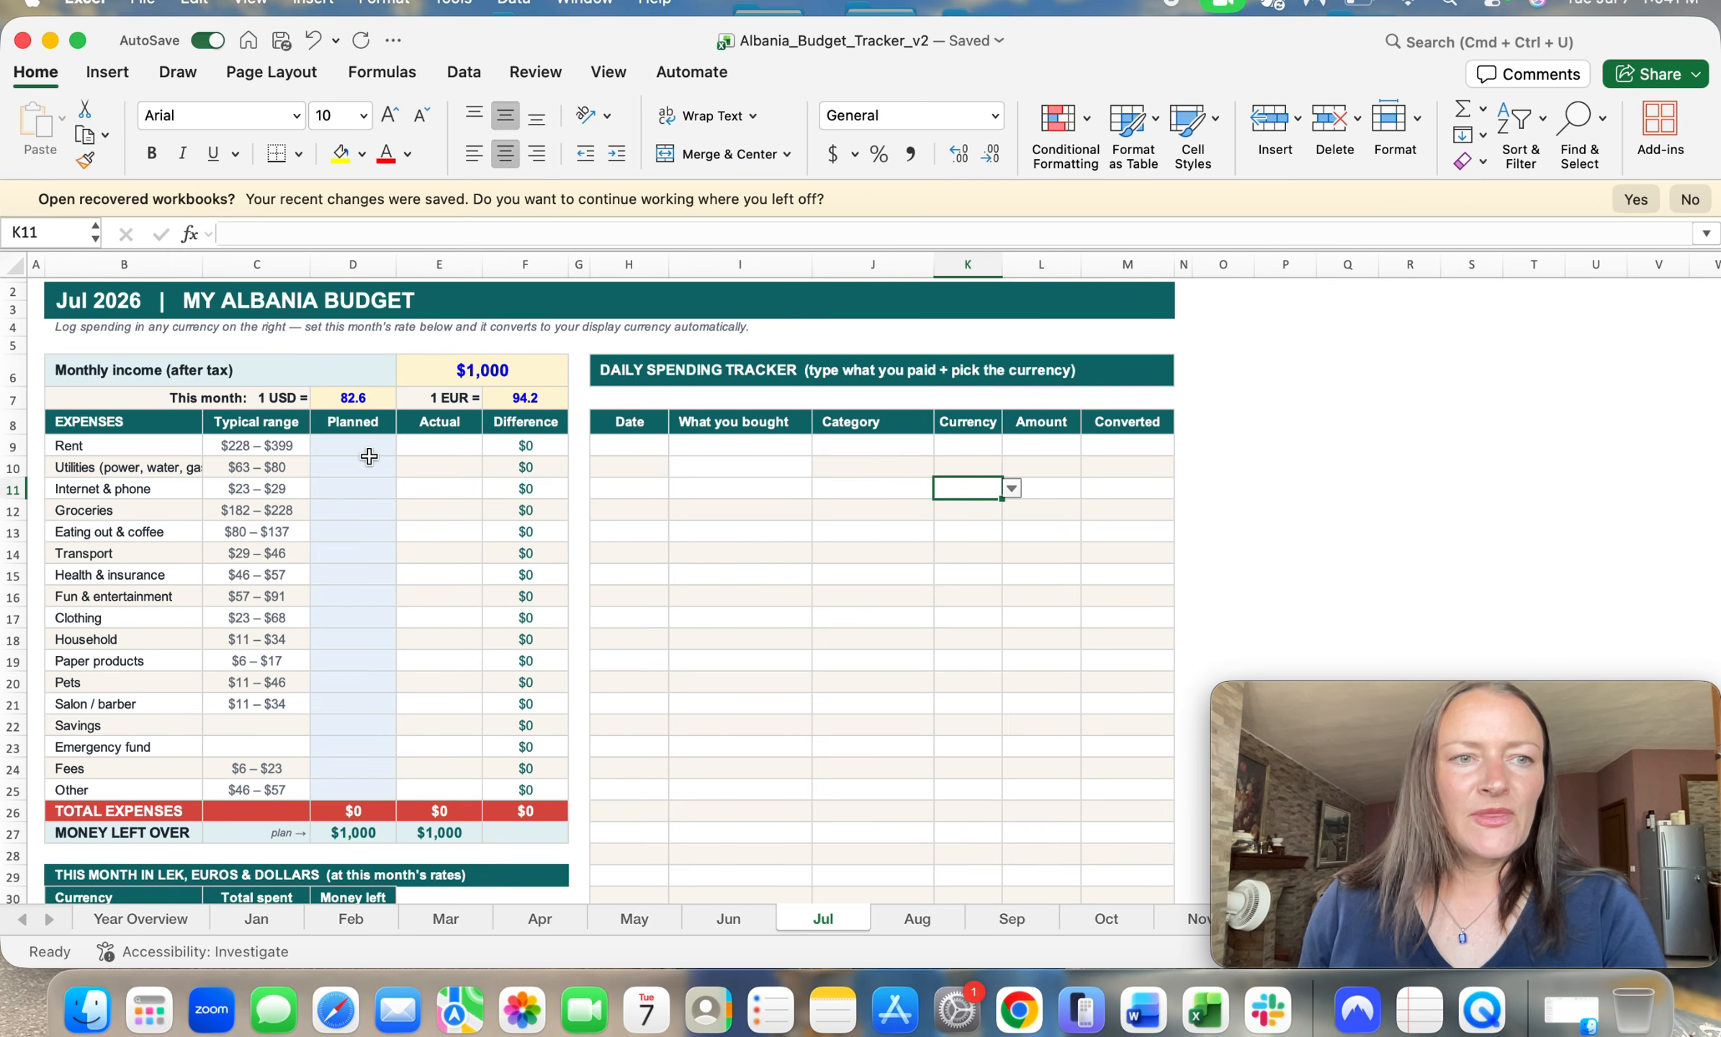
click(482, 370)
key(BackSpace)
text(2000)
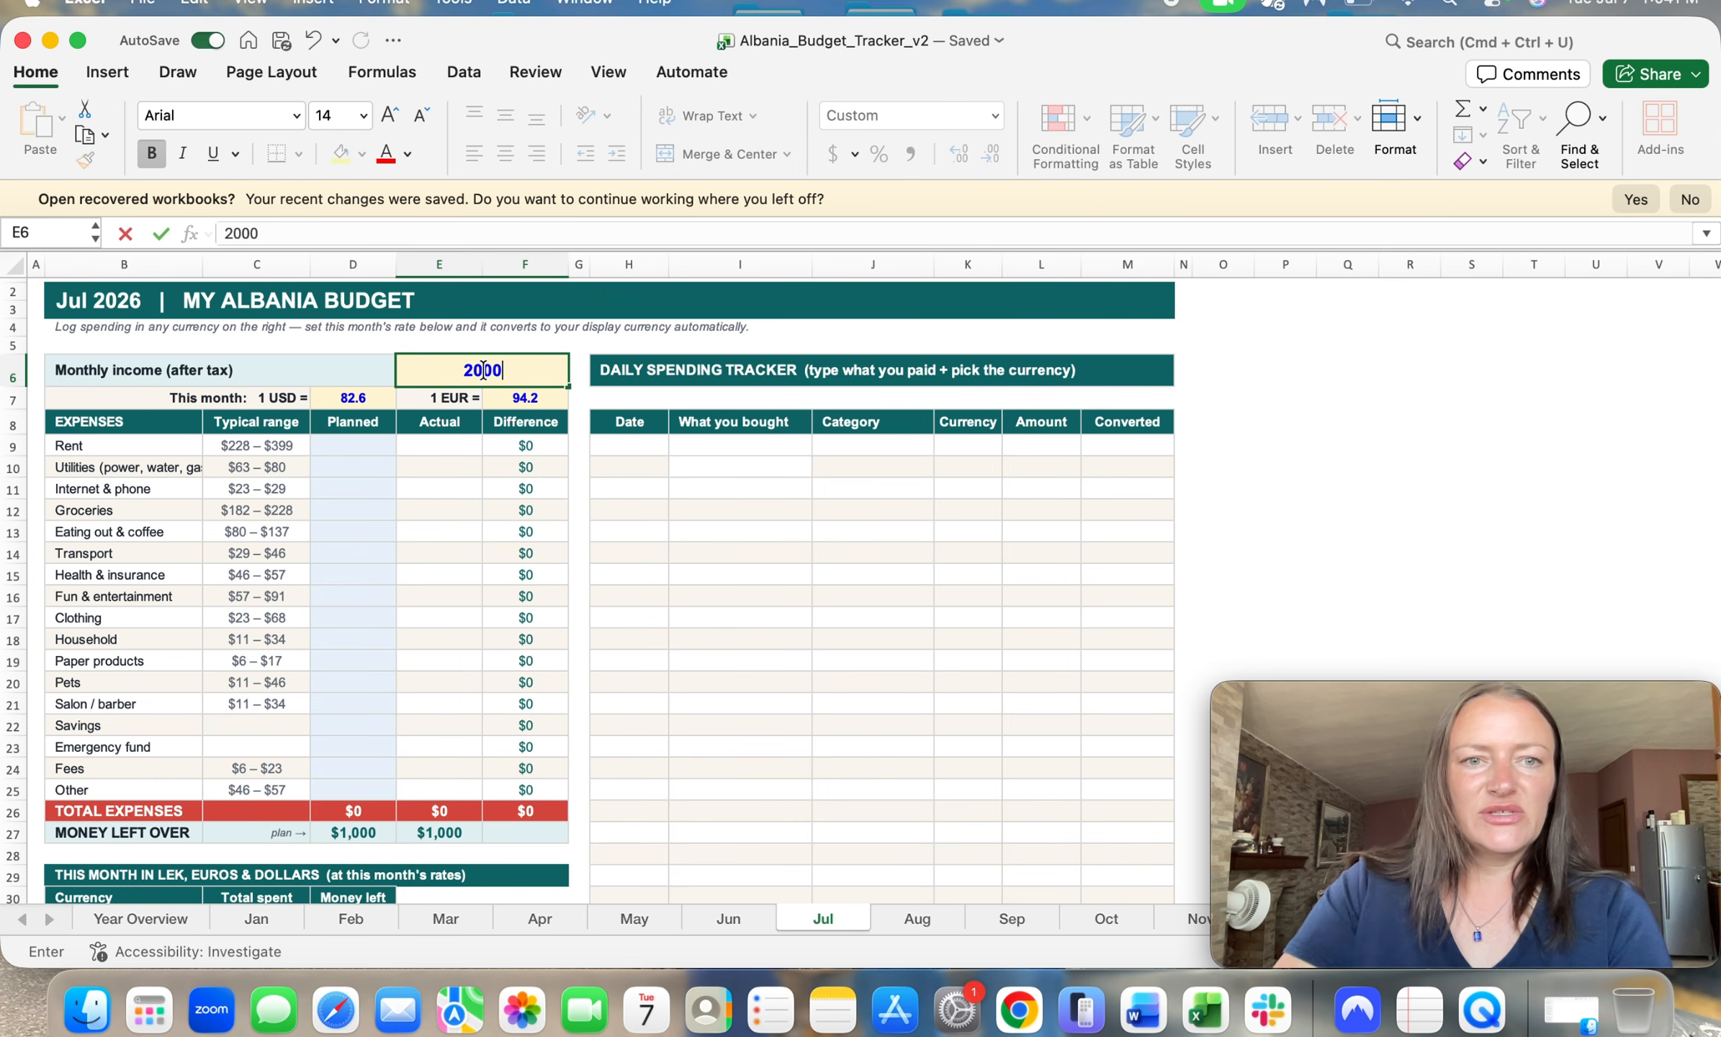
click(616, 484)
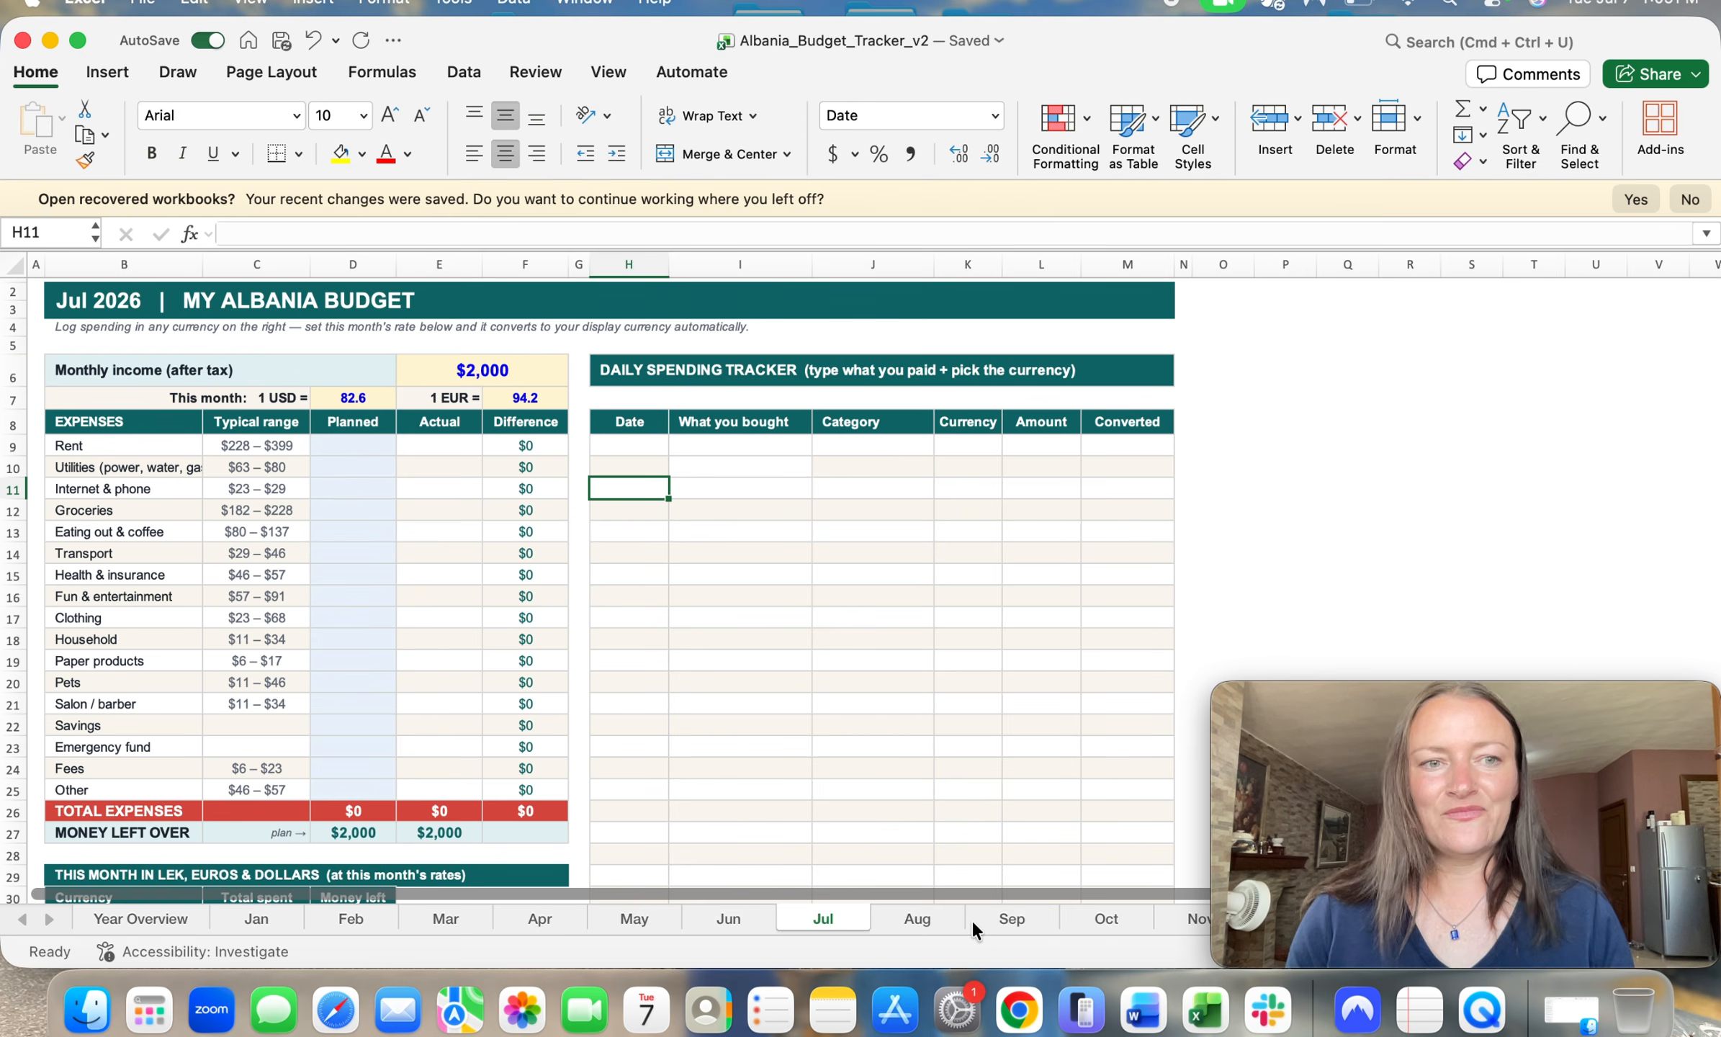
Step: Enter planned July amounts of 365 for Rent and 200 for Groceries
click(374, 443)
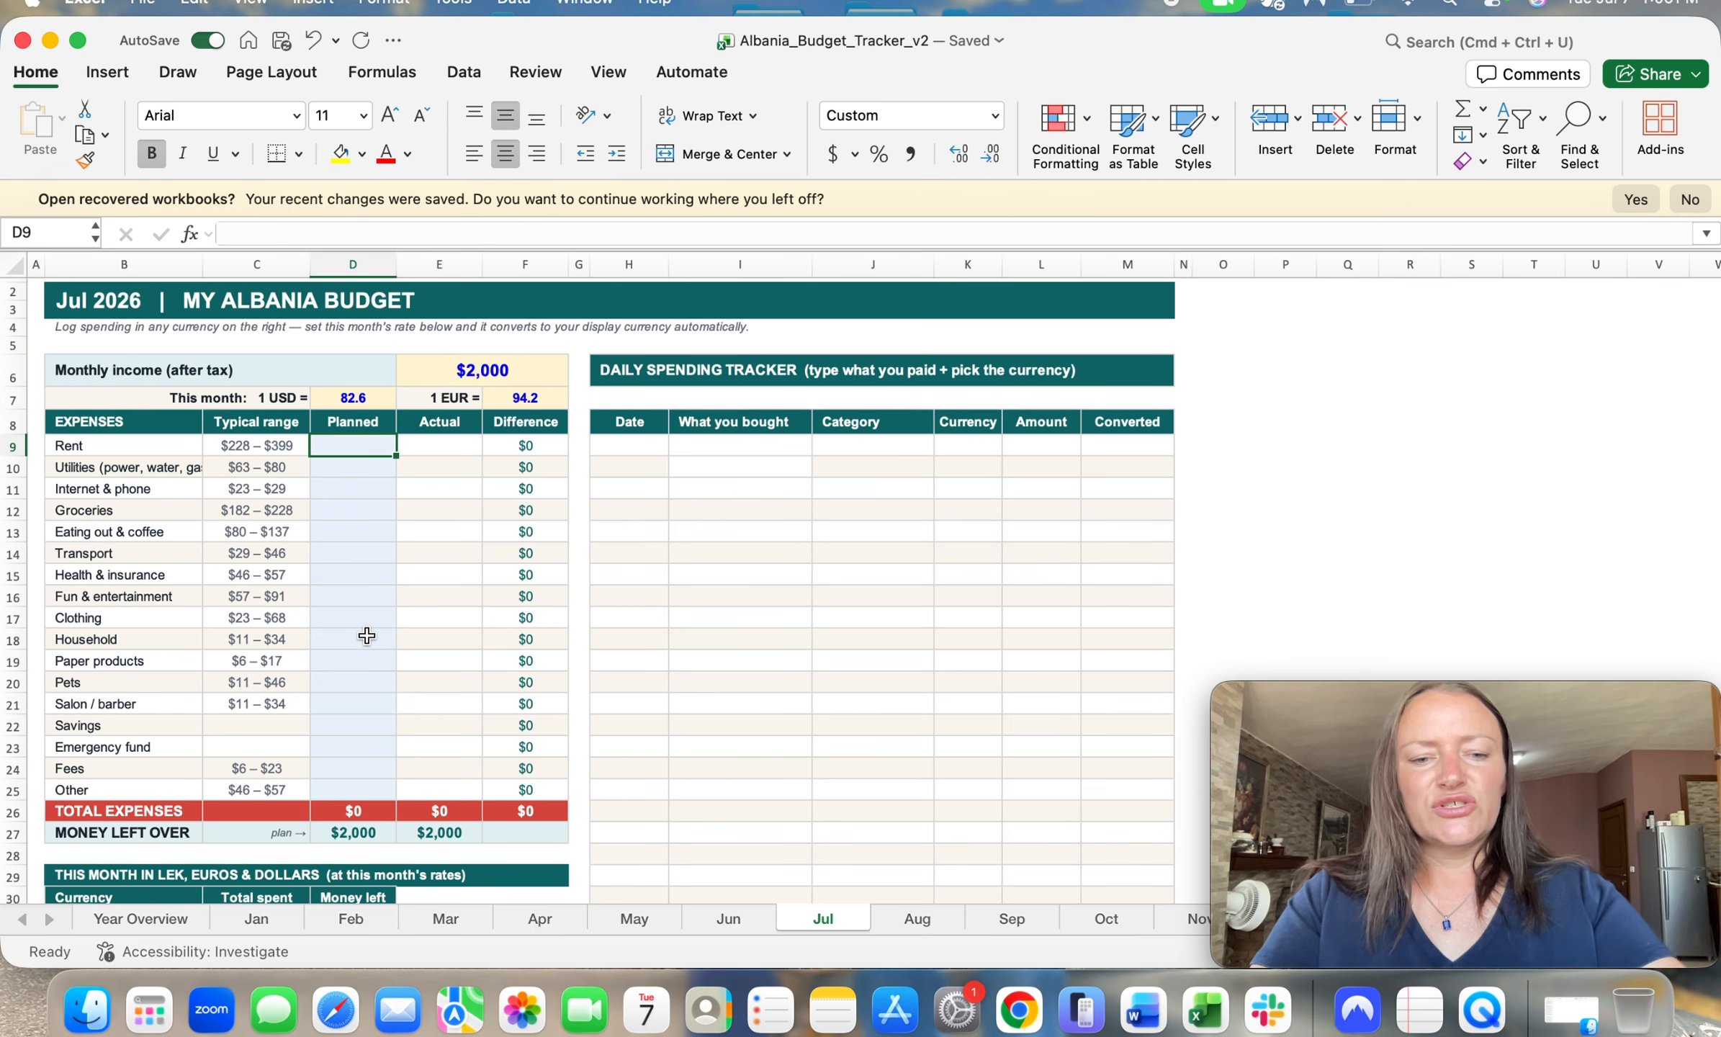
text(365)
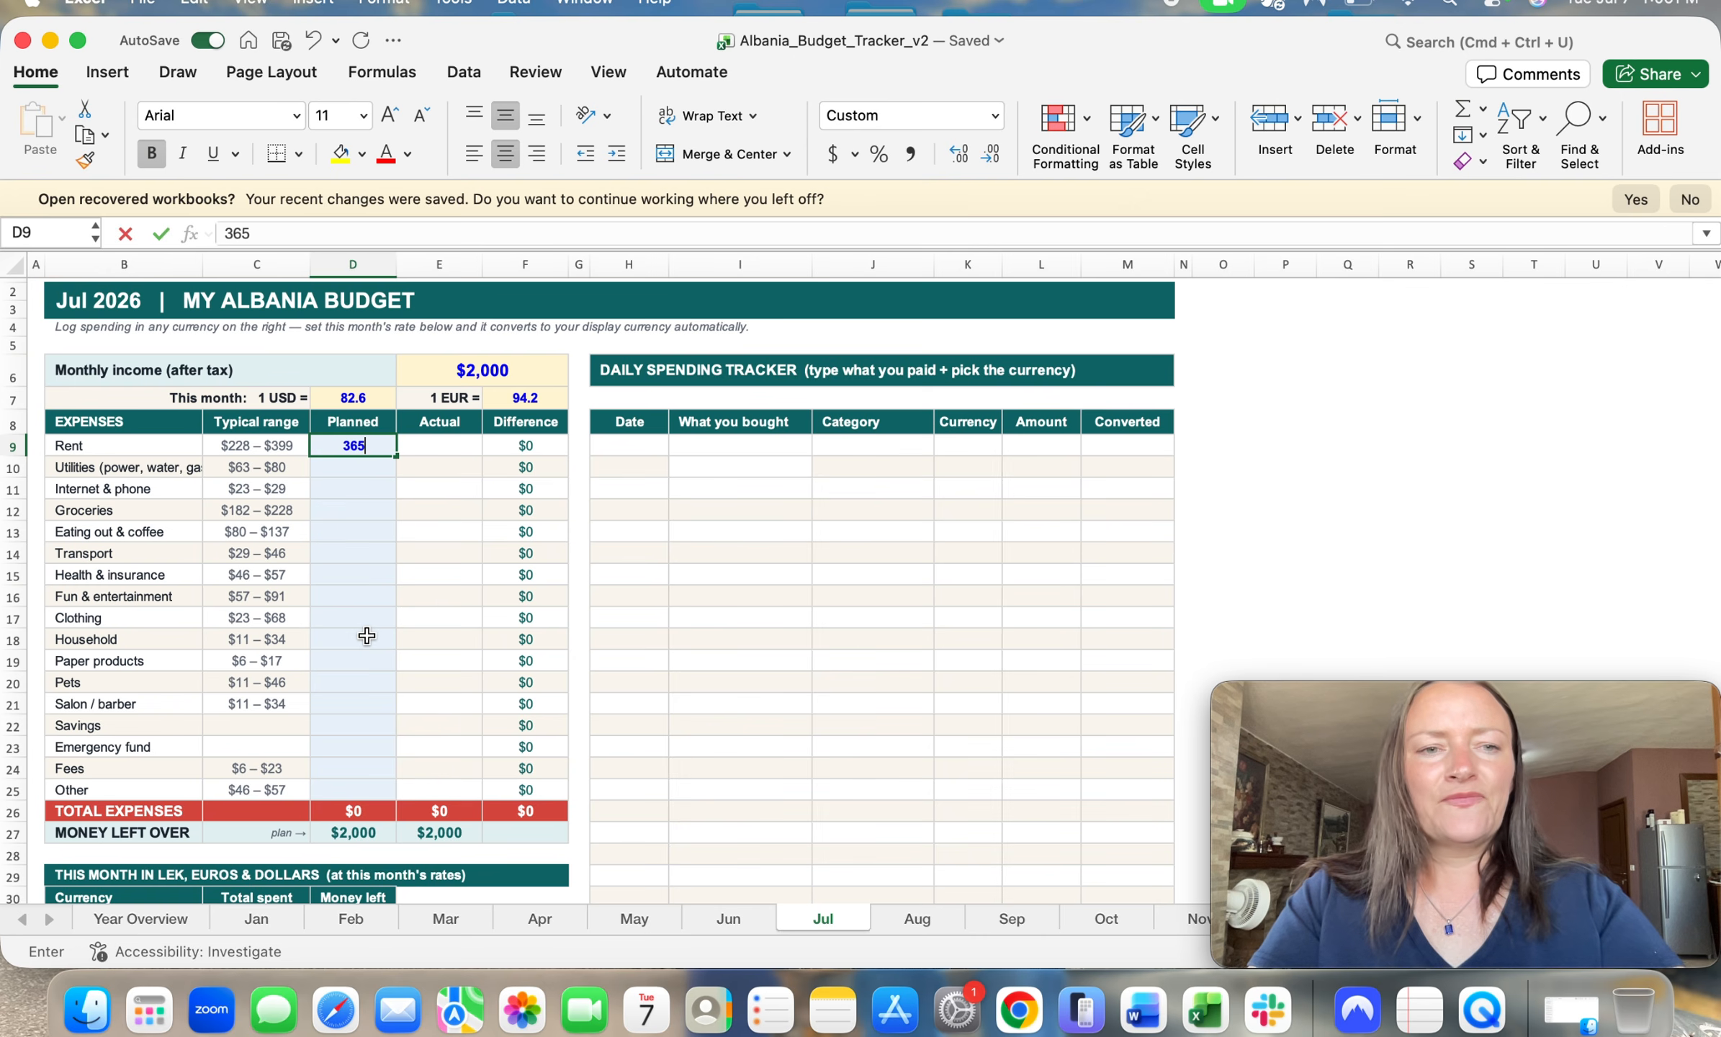
key(Return)
key(Return)
key(Return)
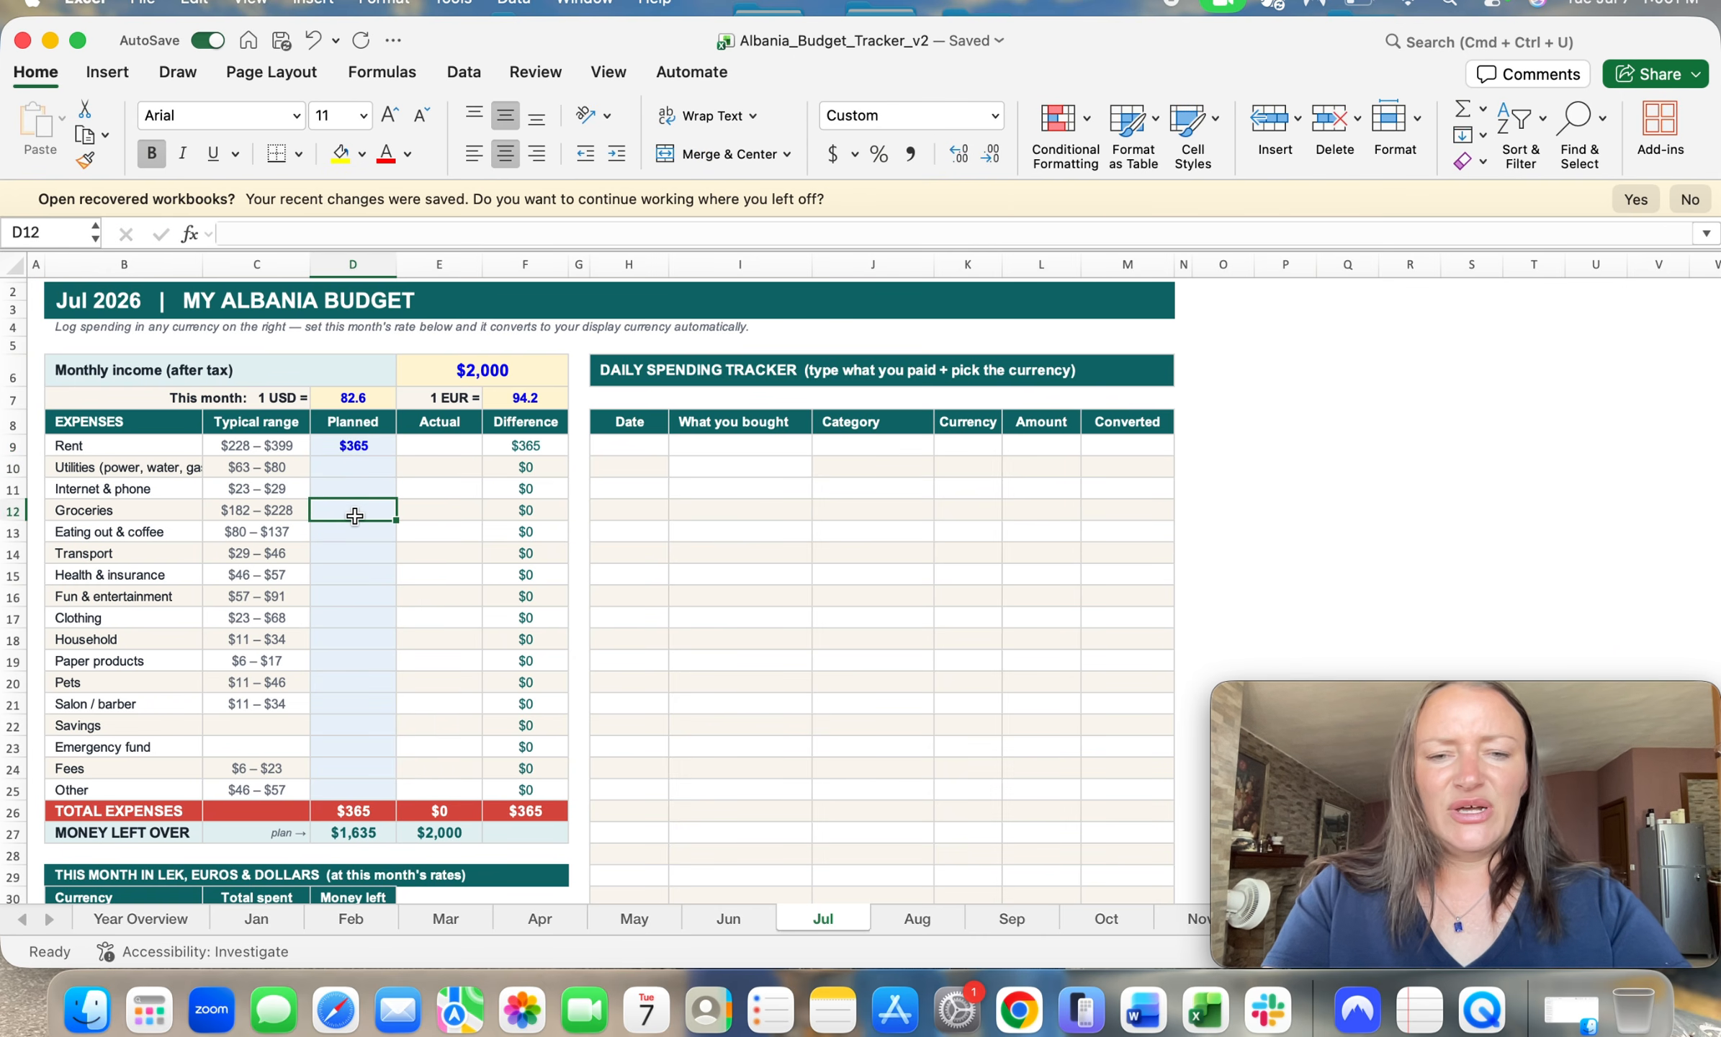
text(200)
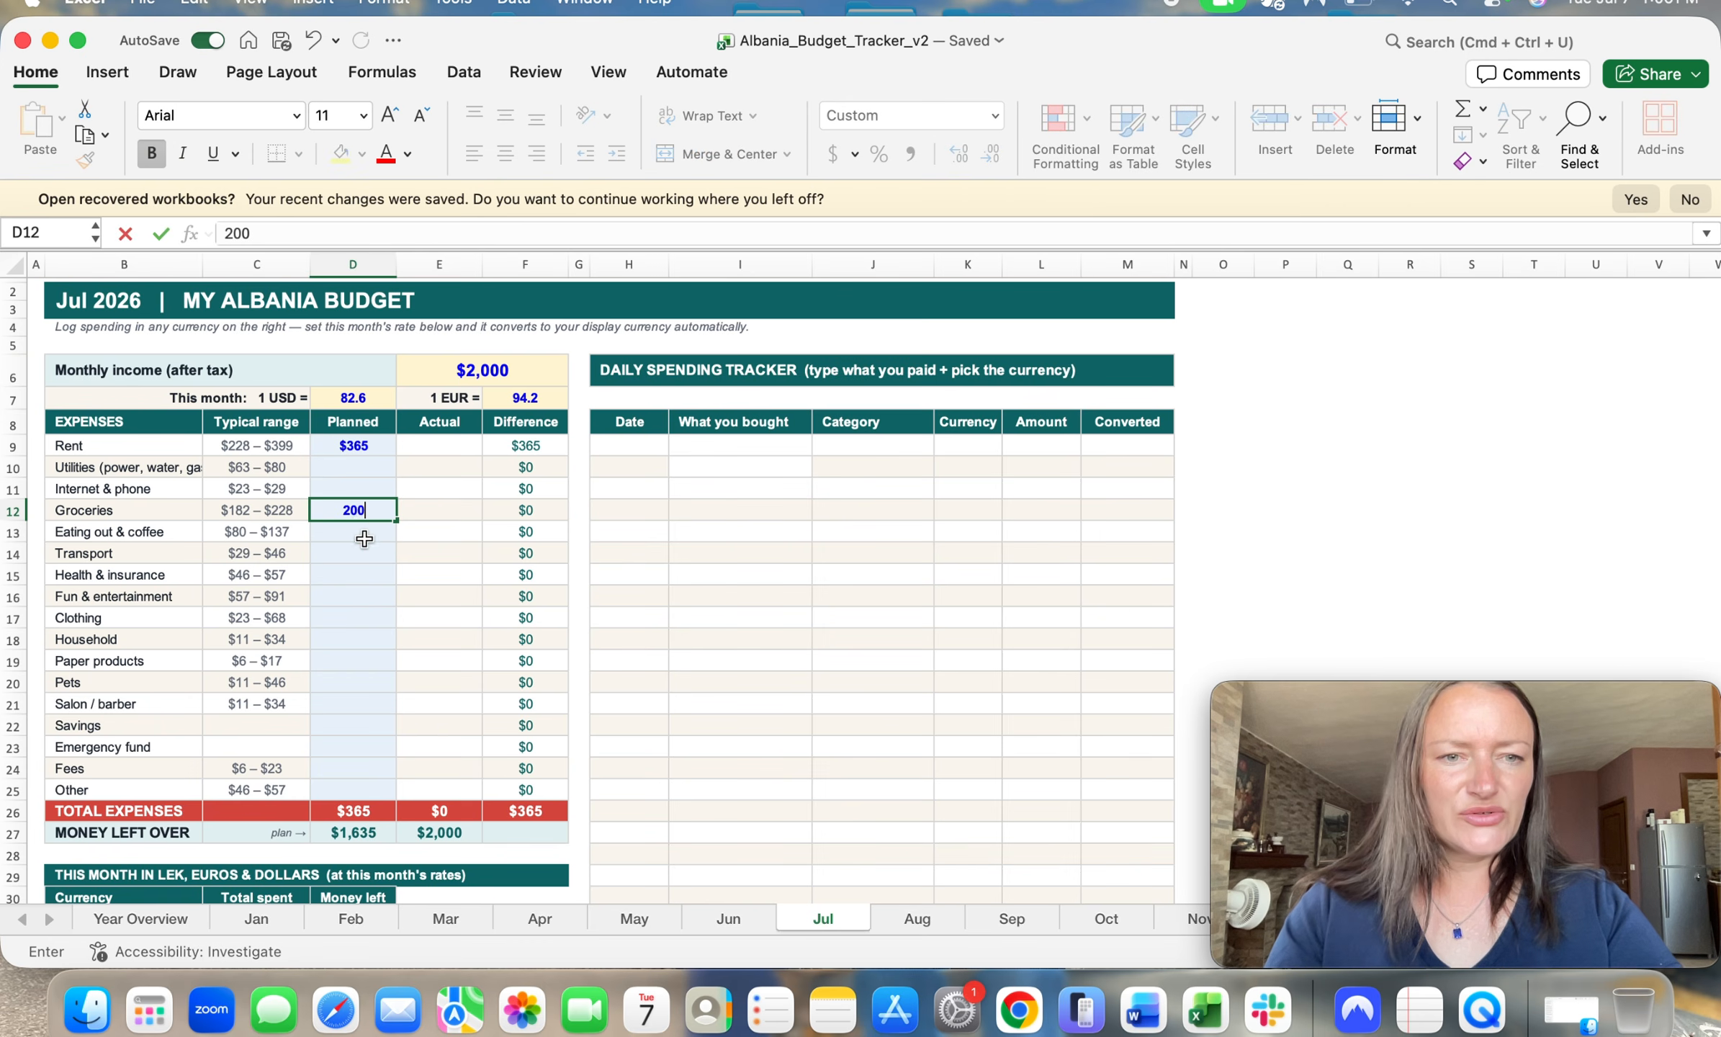
key(Return)
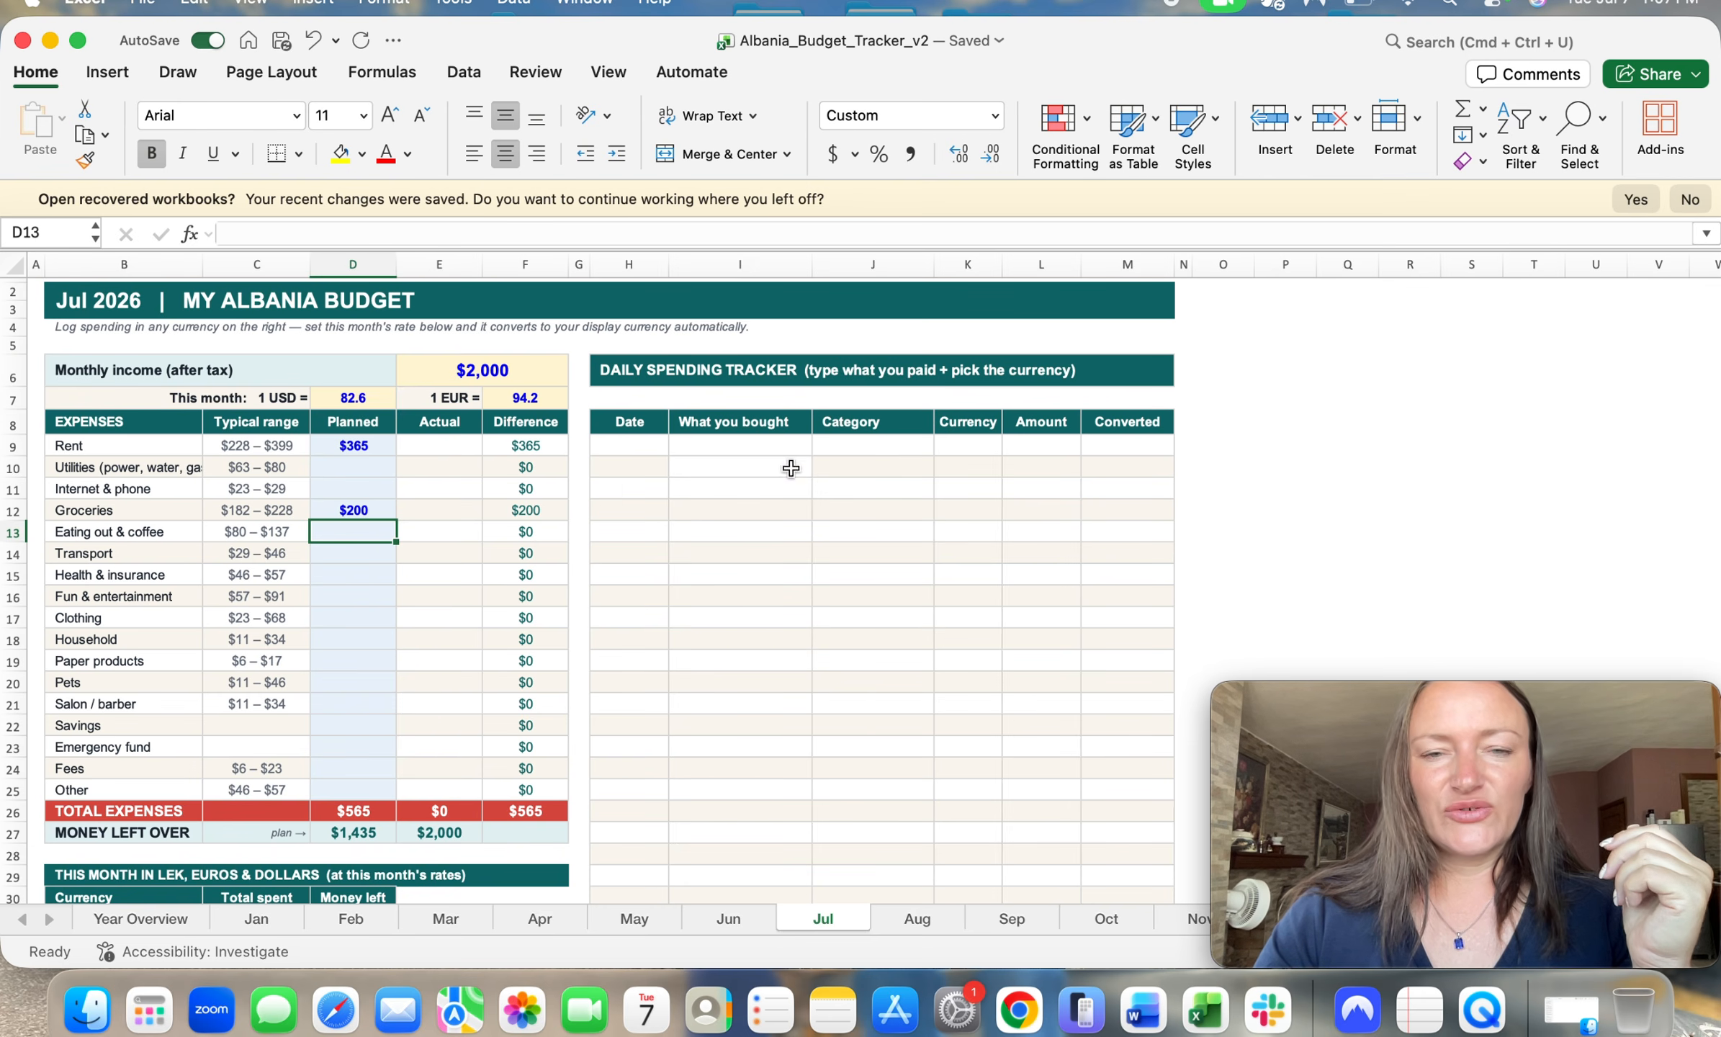
Step: Log a purchase in the first row of the daily spending tracker: 7/3/26, Produce, category Groceries
click(636, 447)
text(7/3/26)
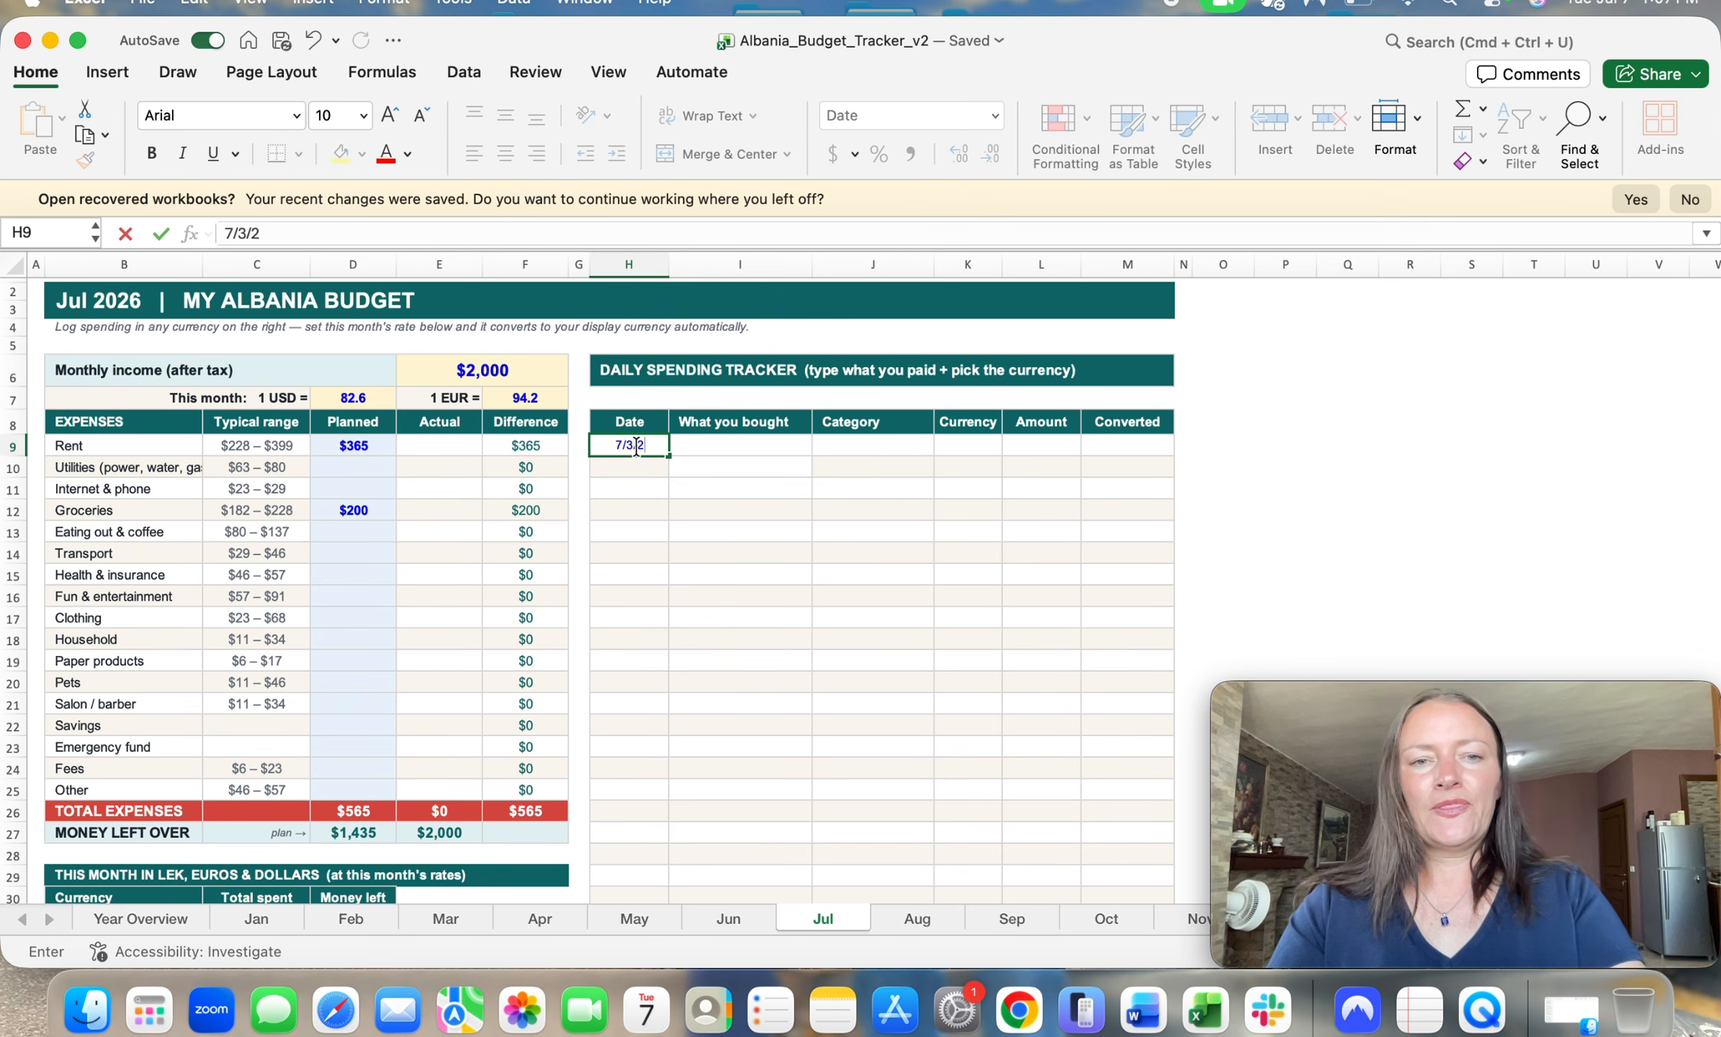
click(728, 451)
text(Produc)
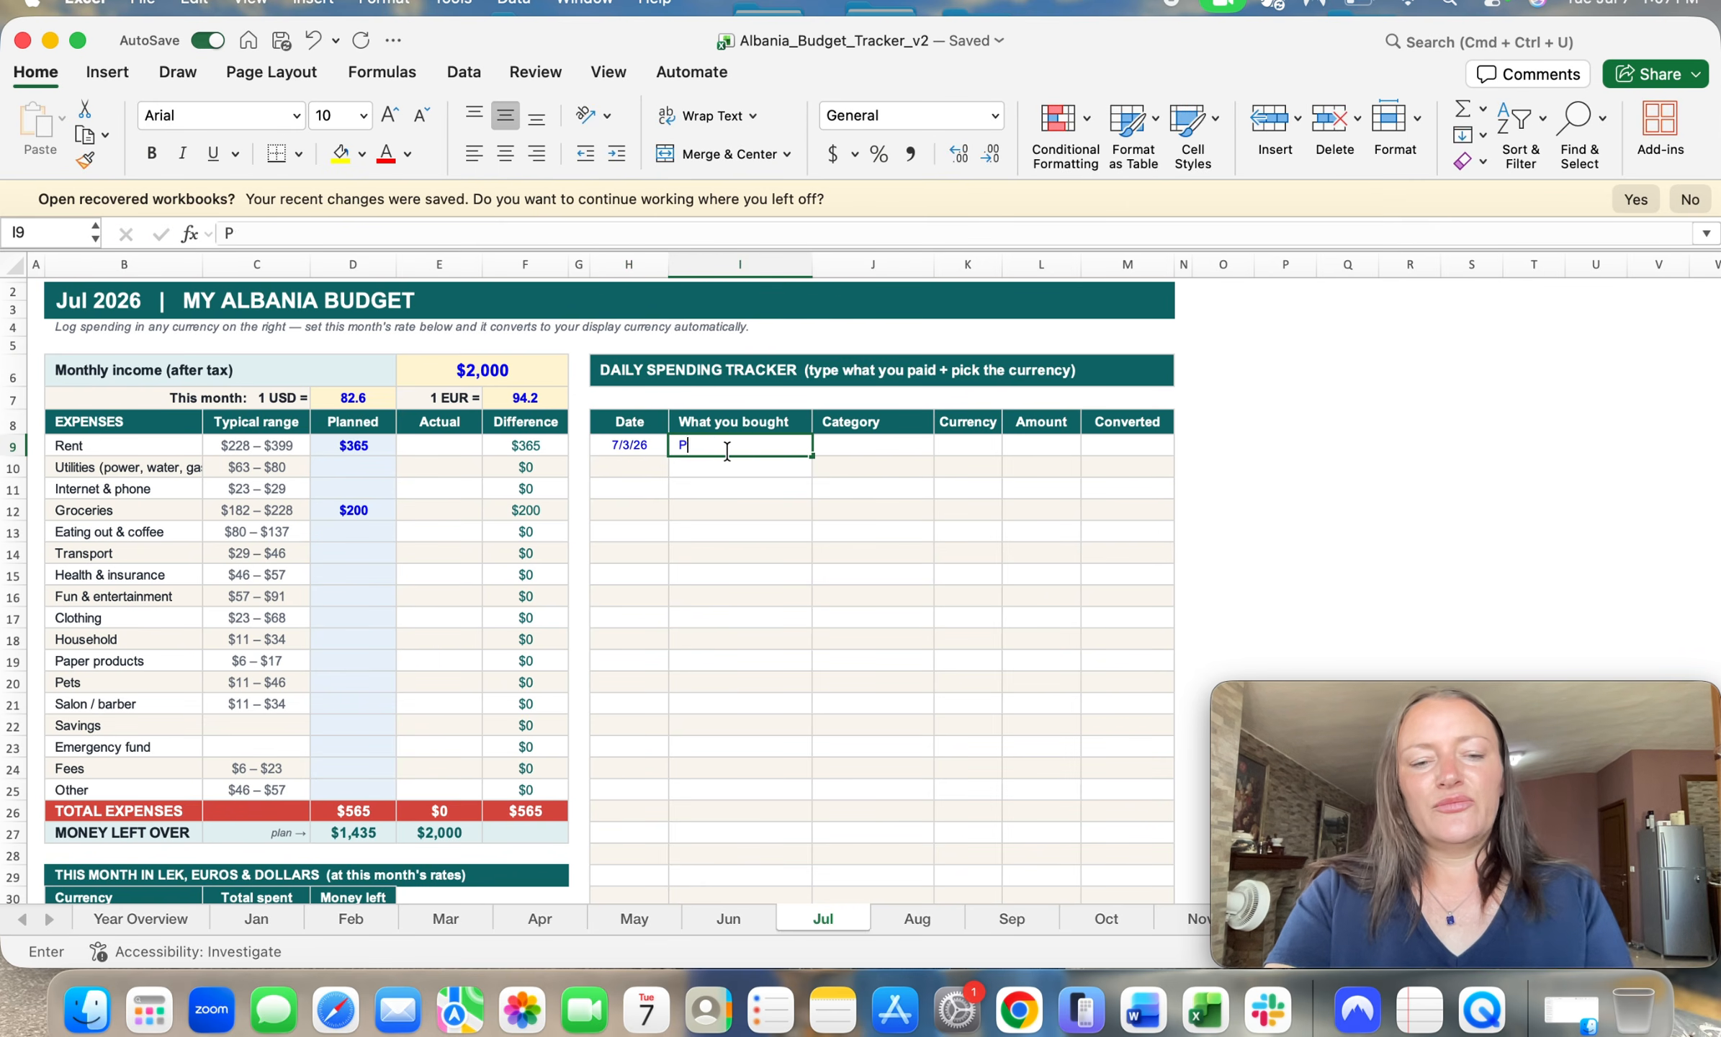
text(e)
click(878, 448)
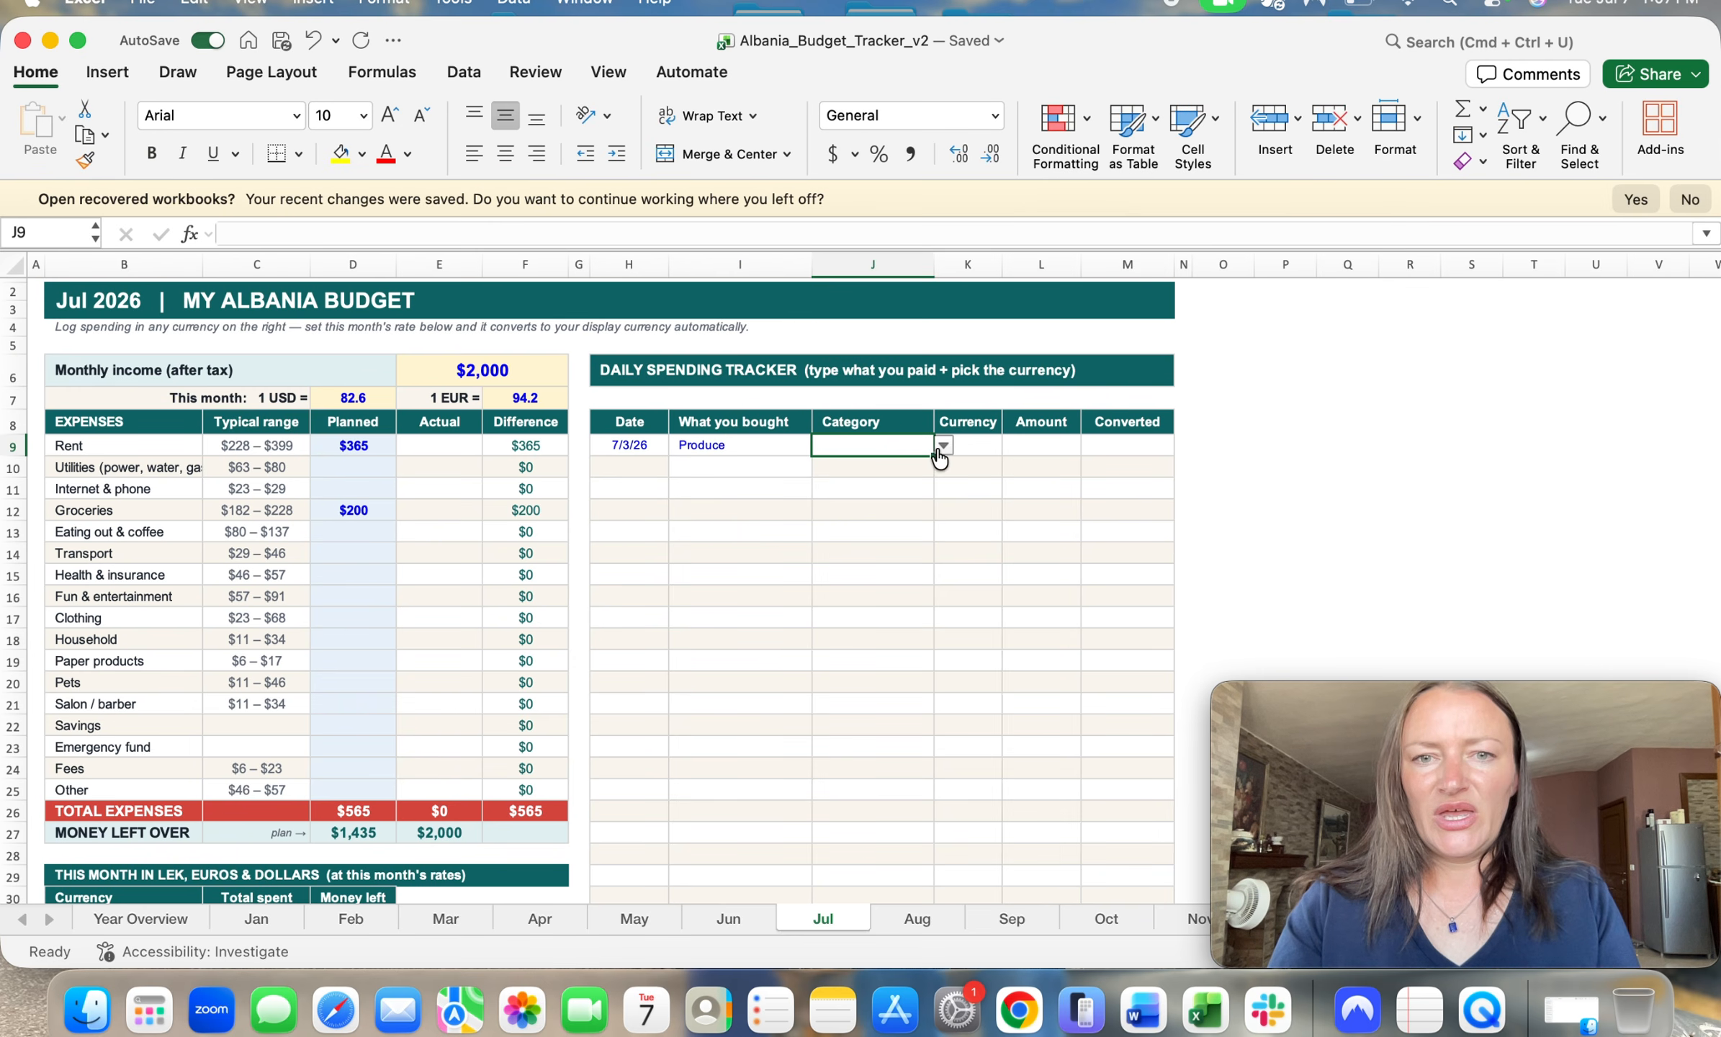
click(943, 446)
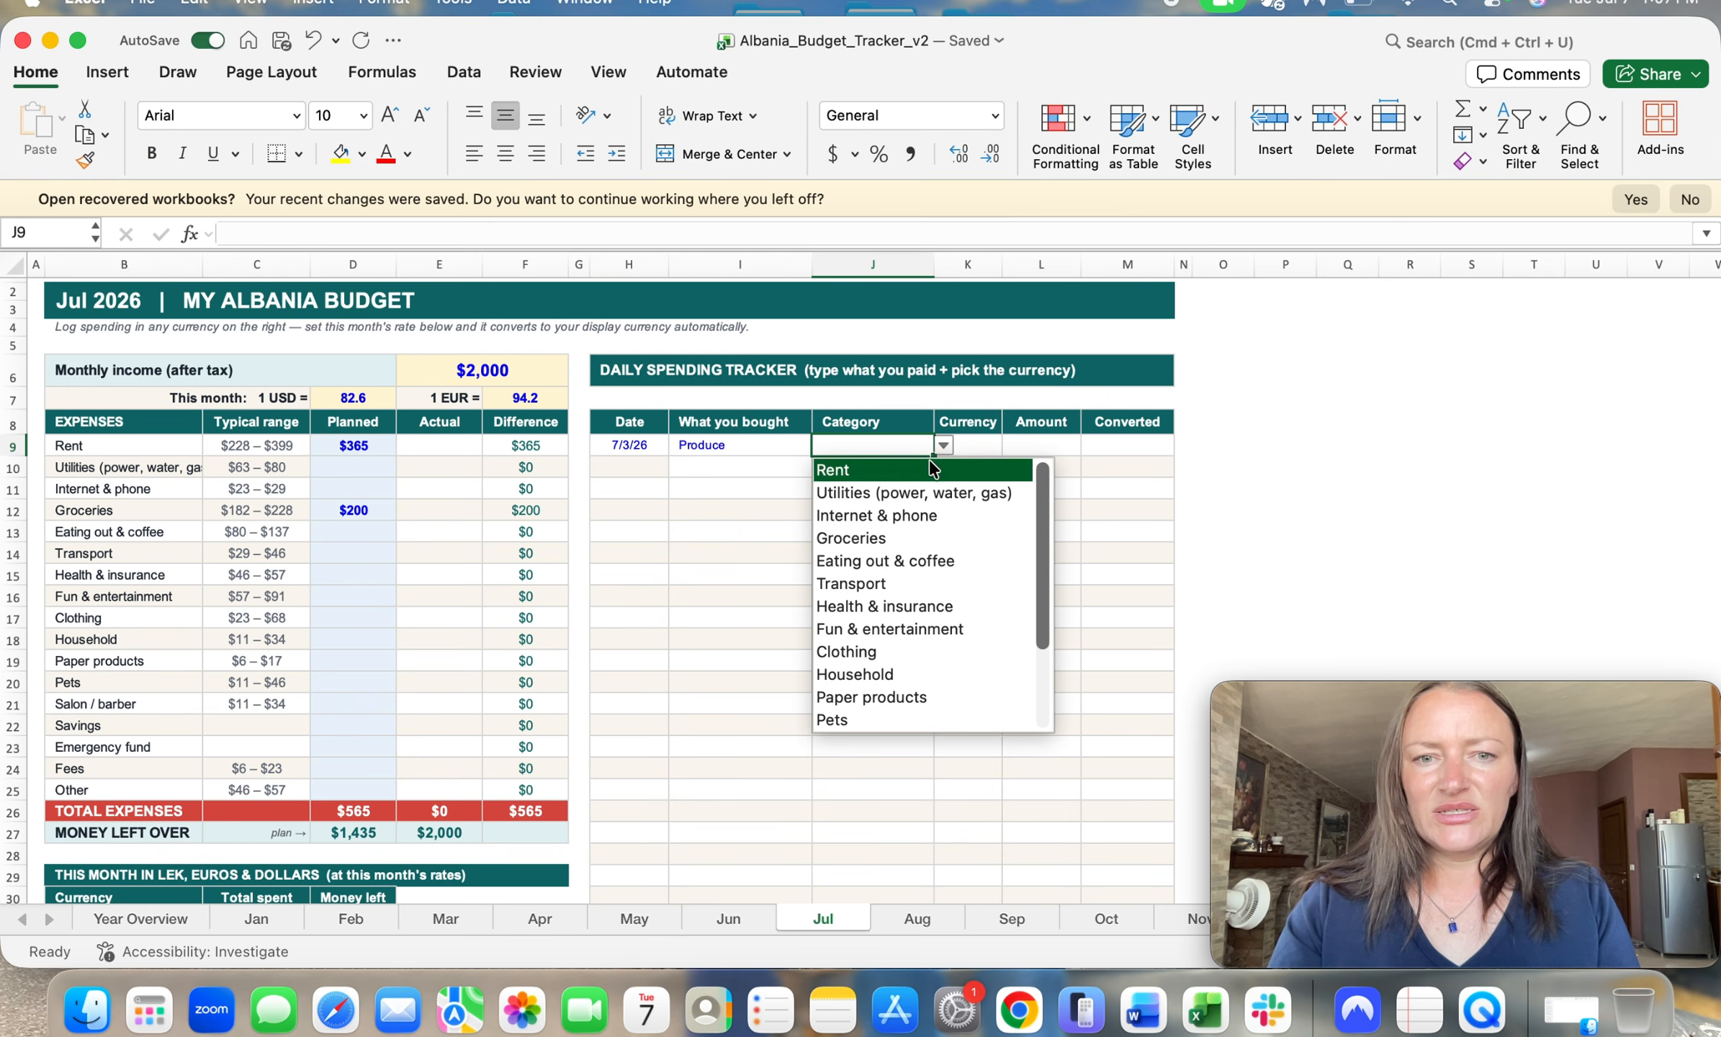
click(857, 540)
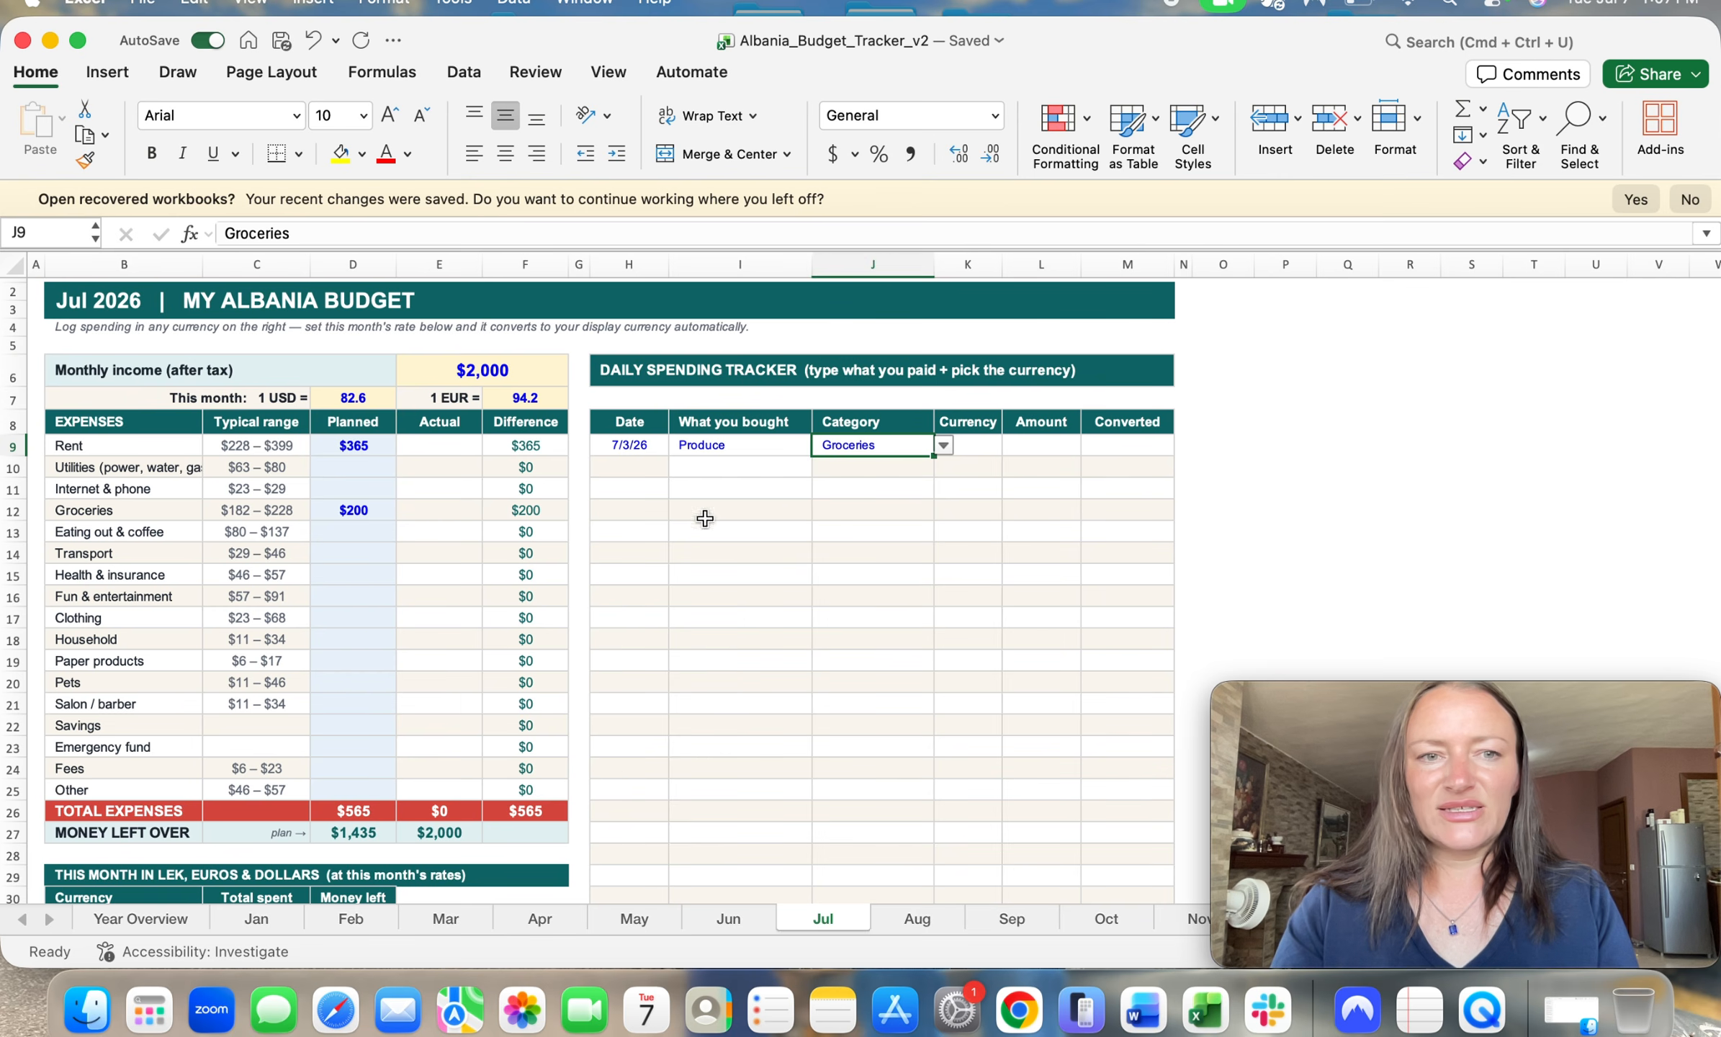
Step: Set the Produce purchase's currency to Lek and its amount to 900
click(984, 450)
click(1012, 446)
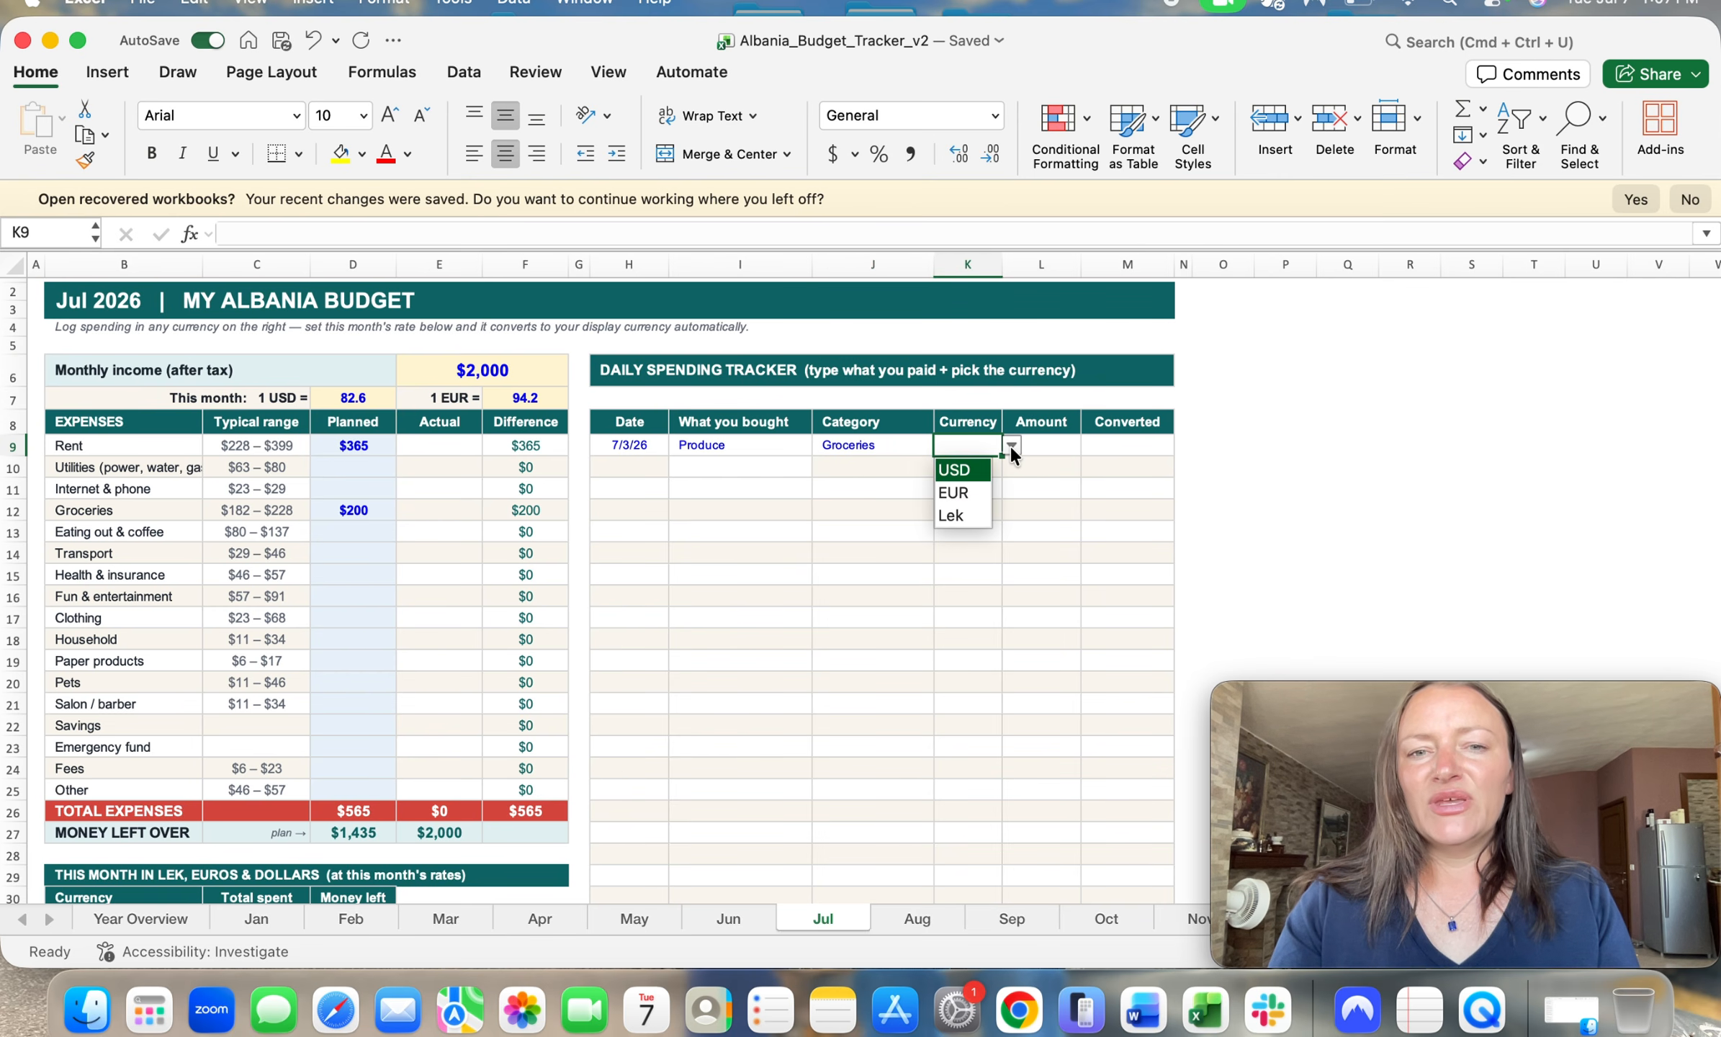
click(954, 519)
click(1038, 448)
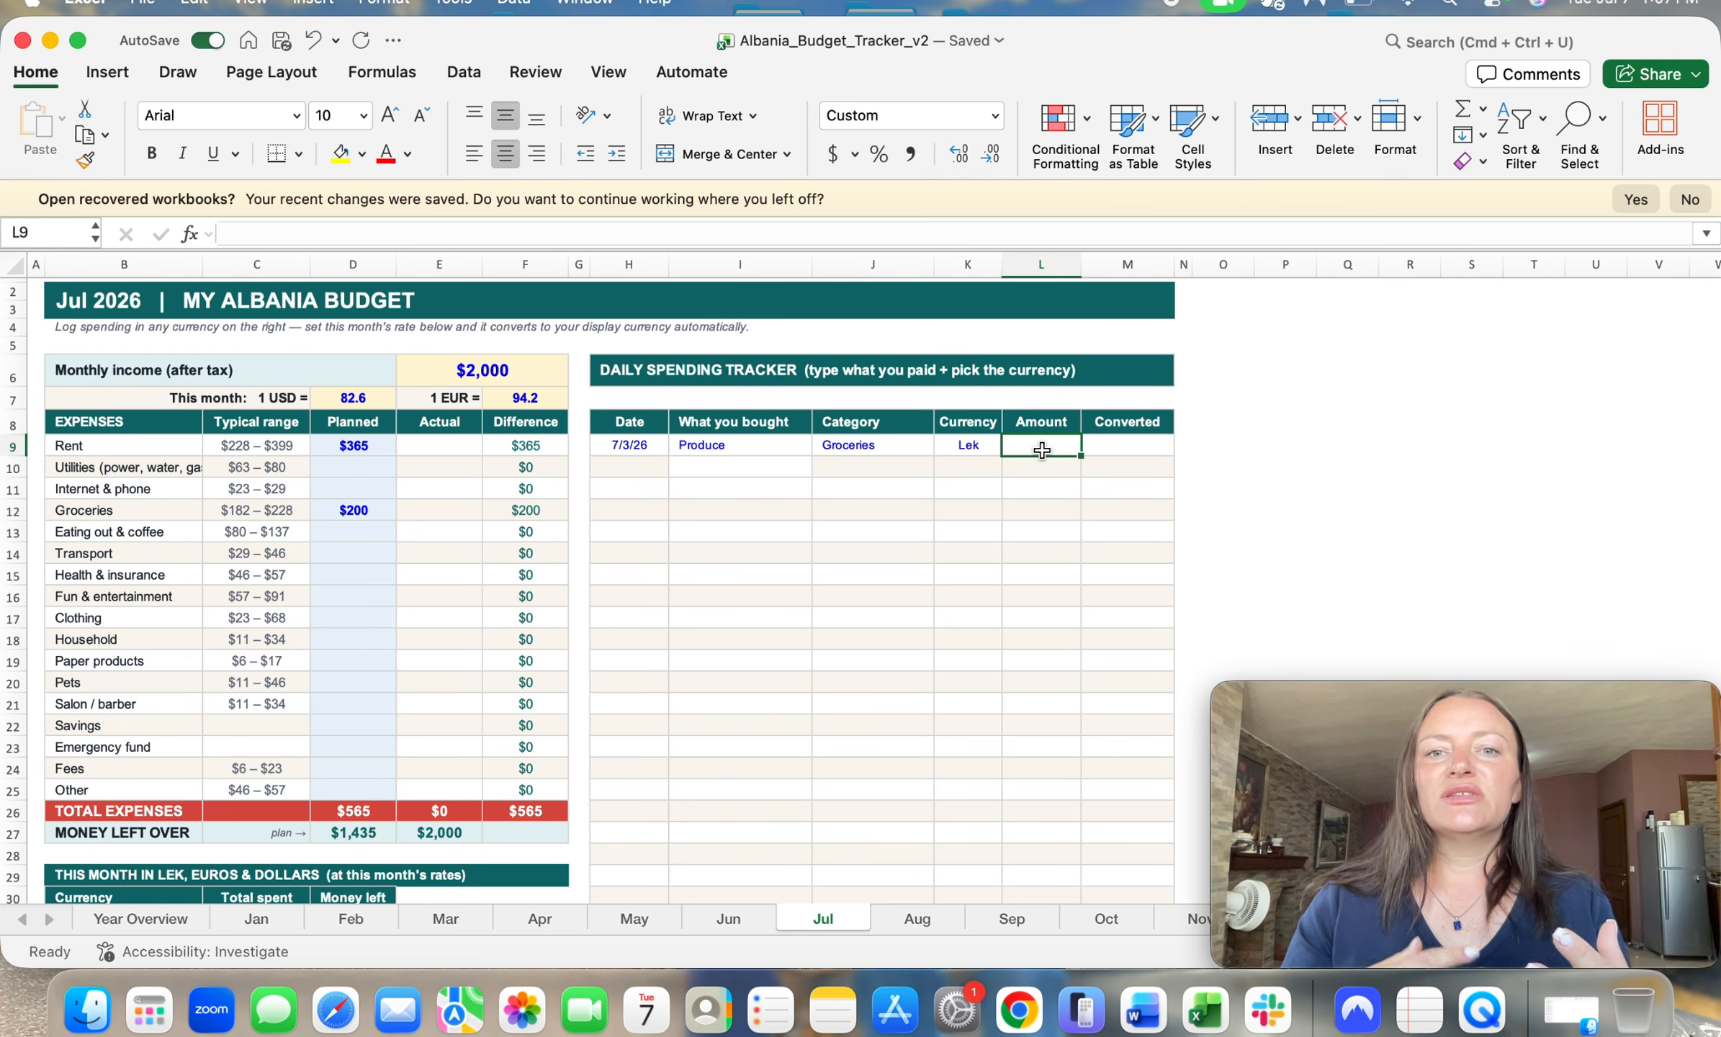
text(900)
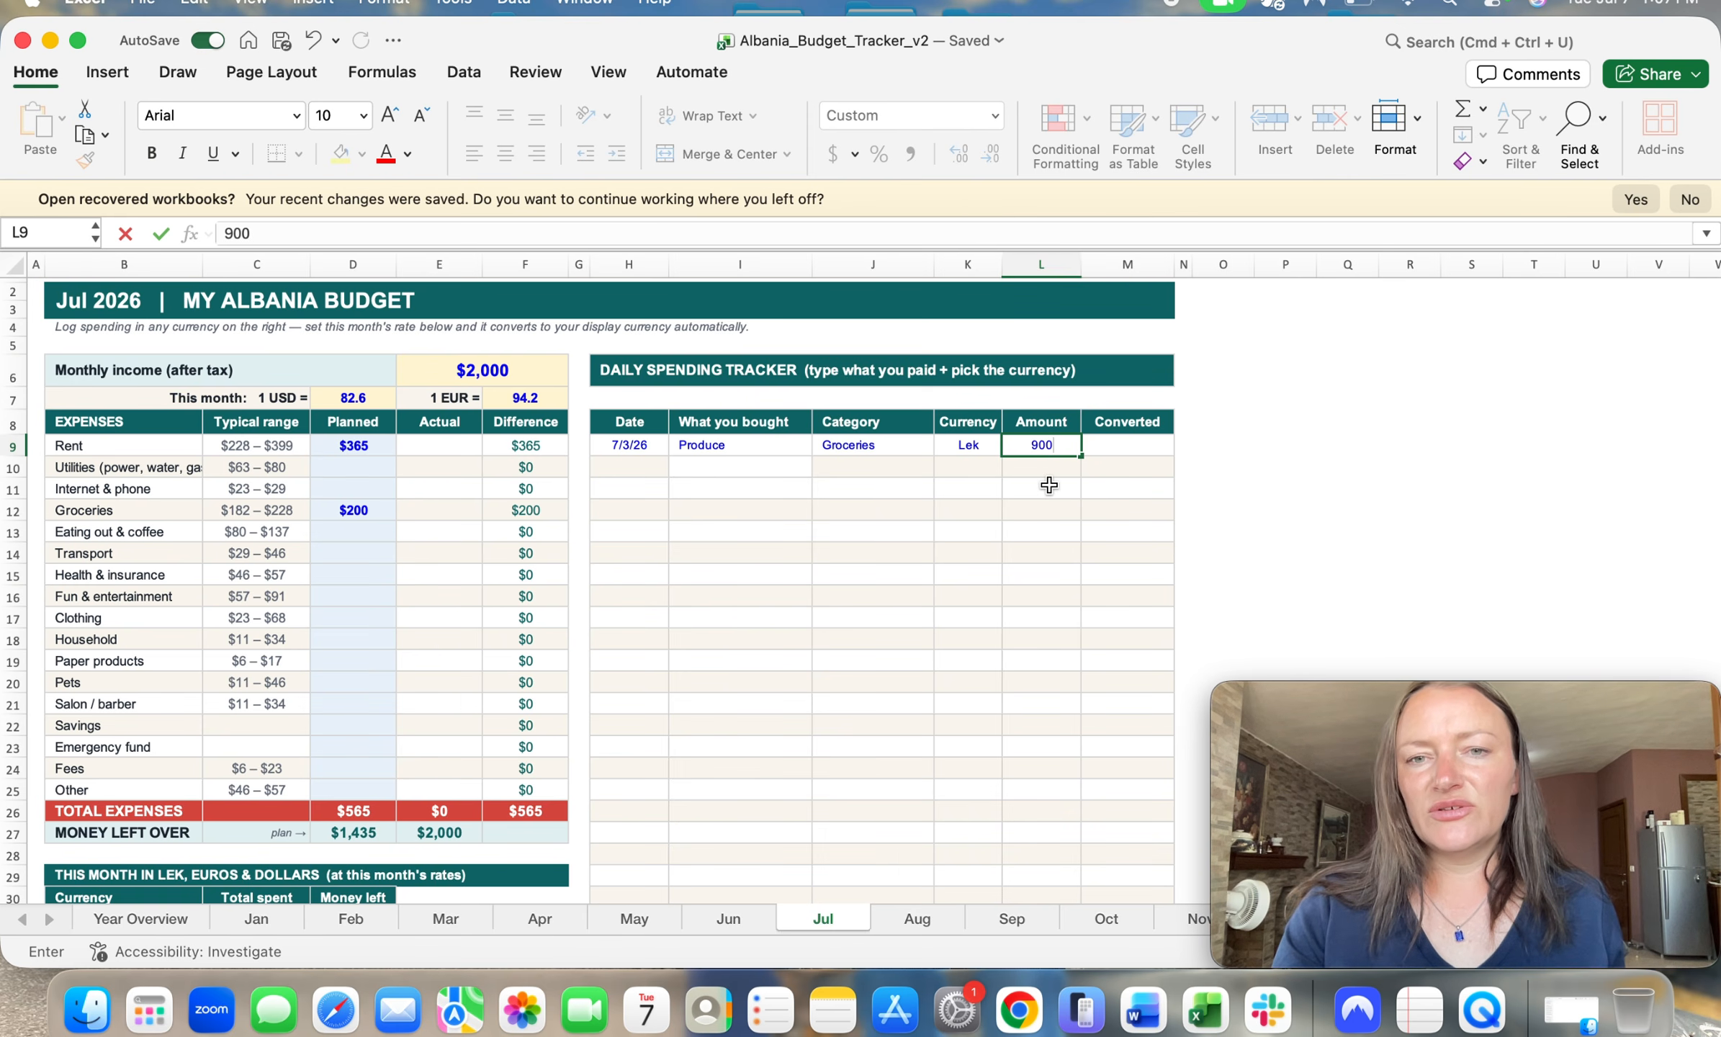
click(1049, 485)
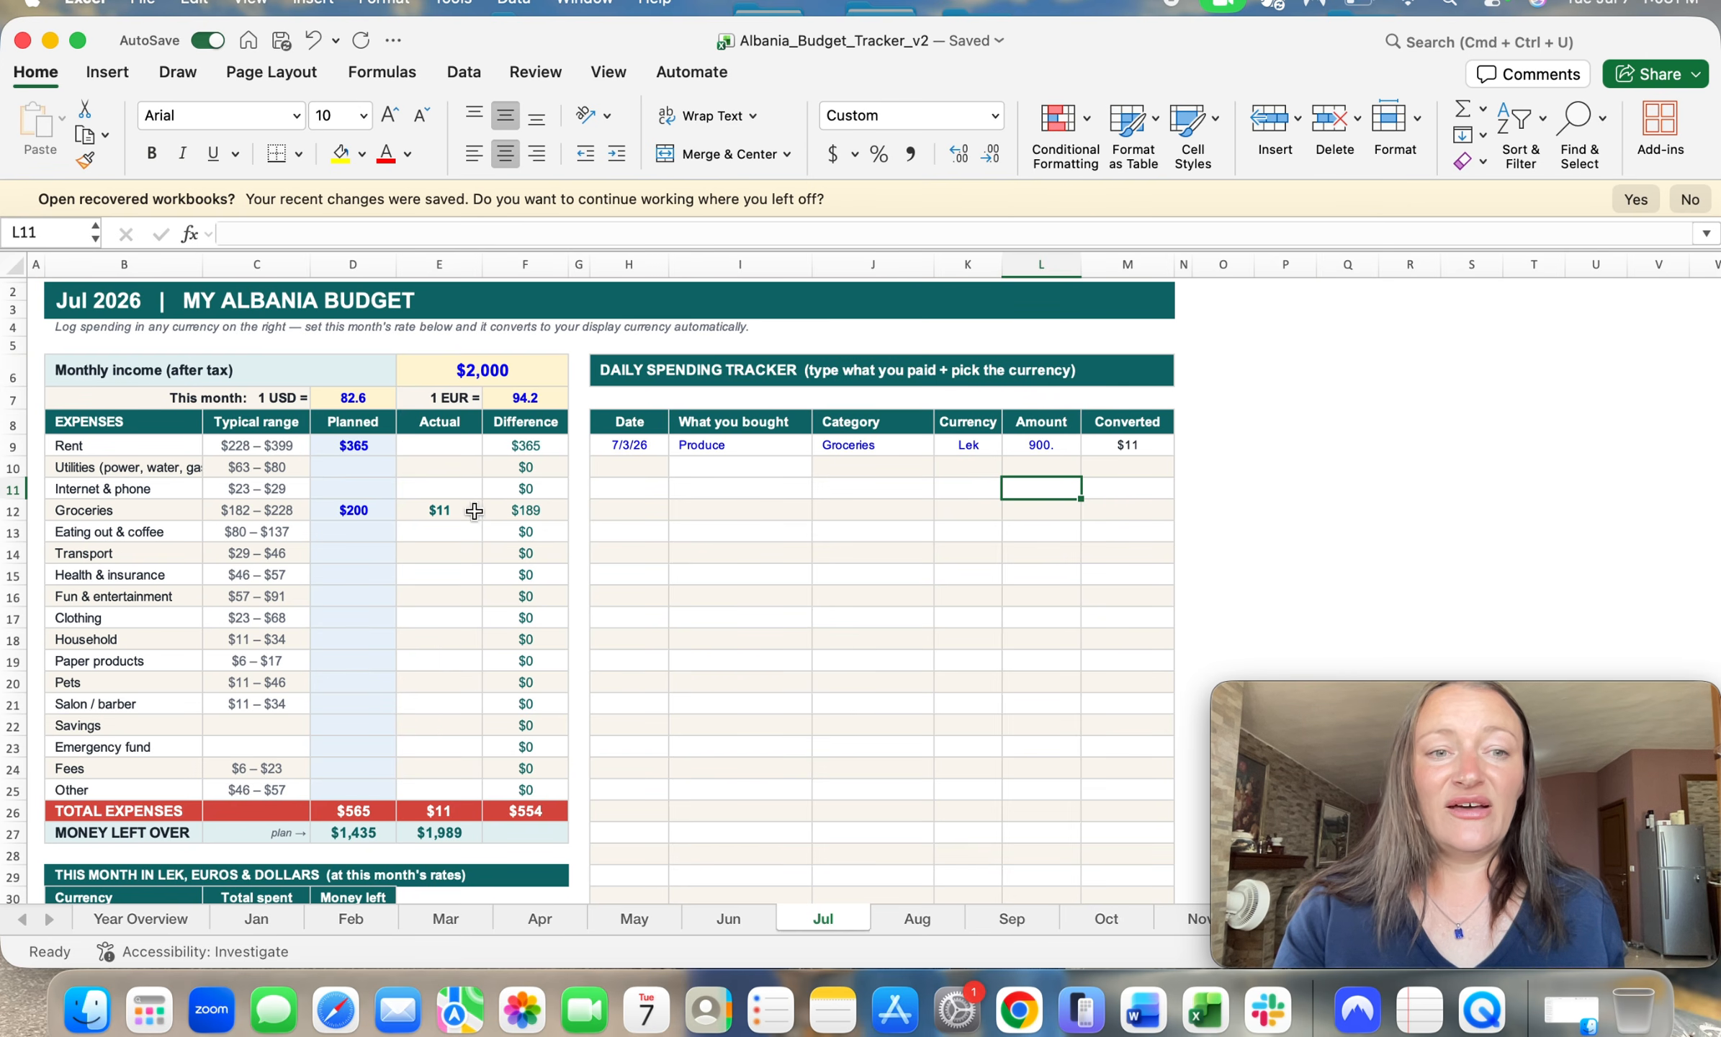
Step: Log a second purchase in the daily spending tracker: 7/3/26, butcher, category Groceries
click(649, 468)
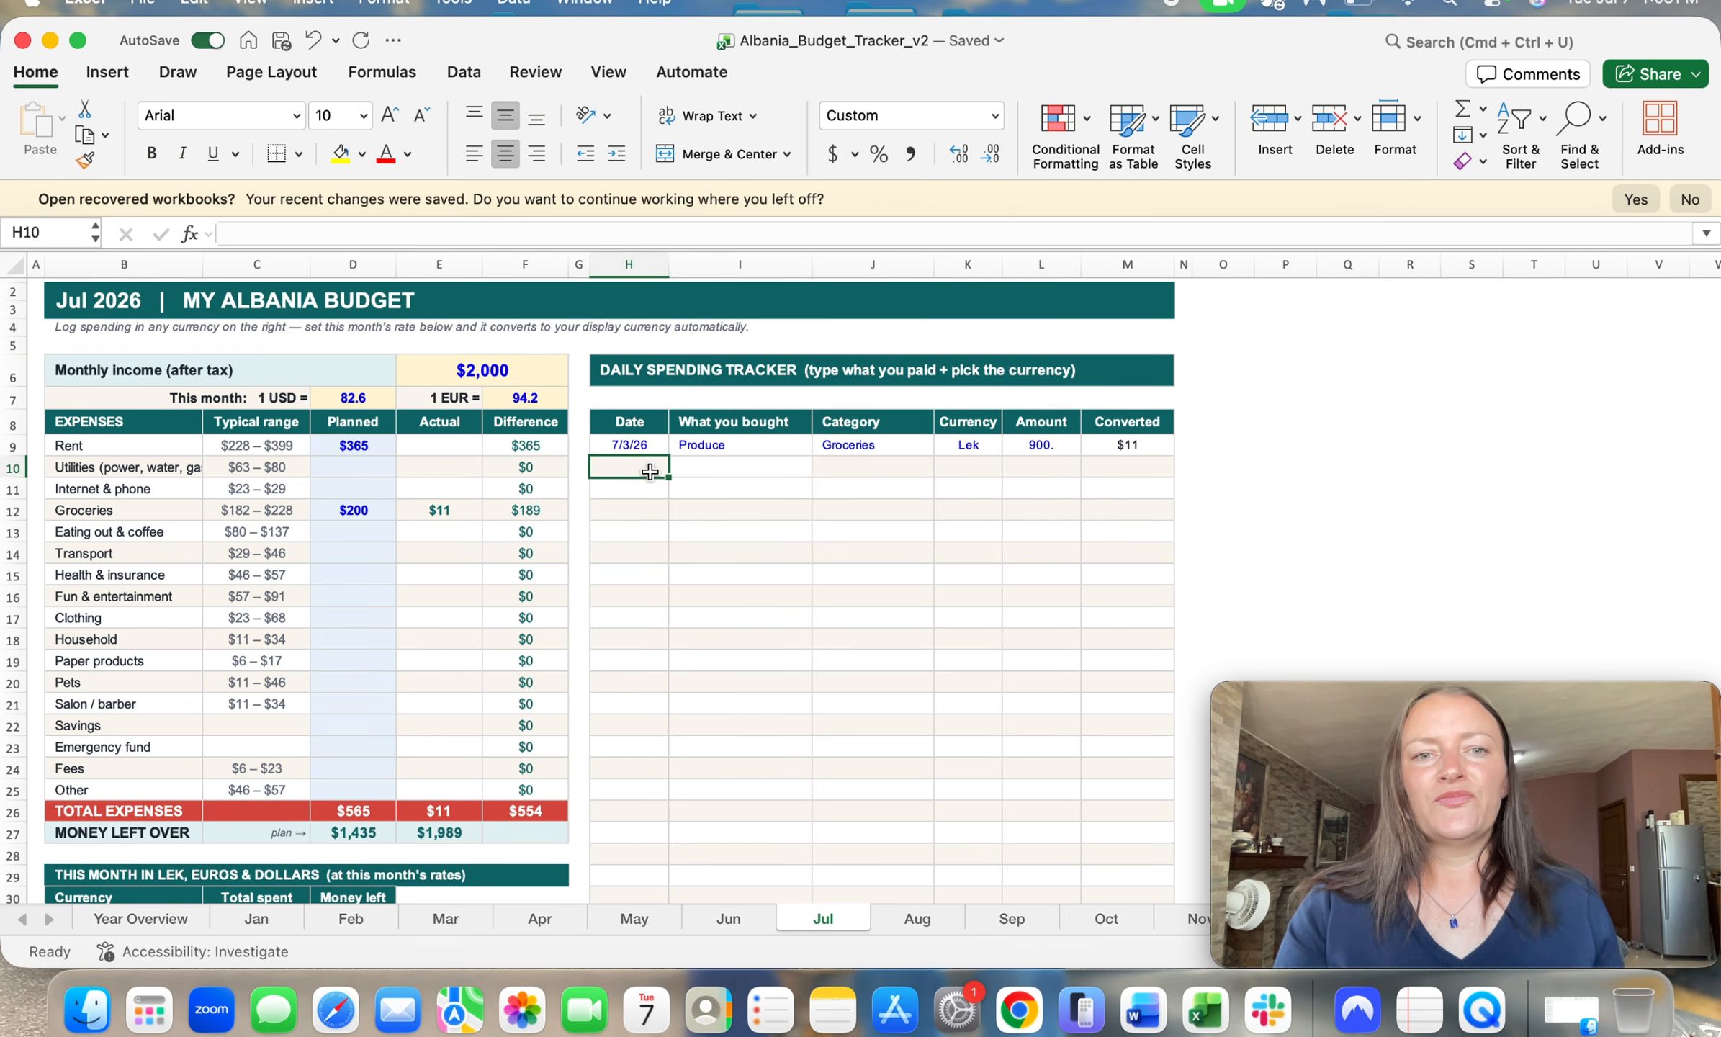
text(7/3/26)
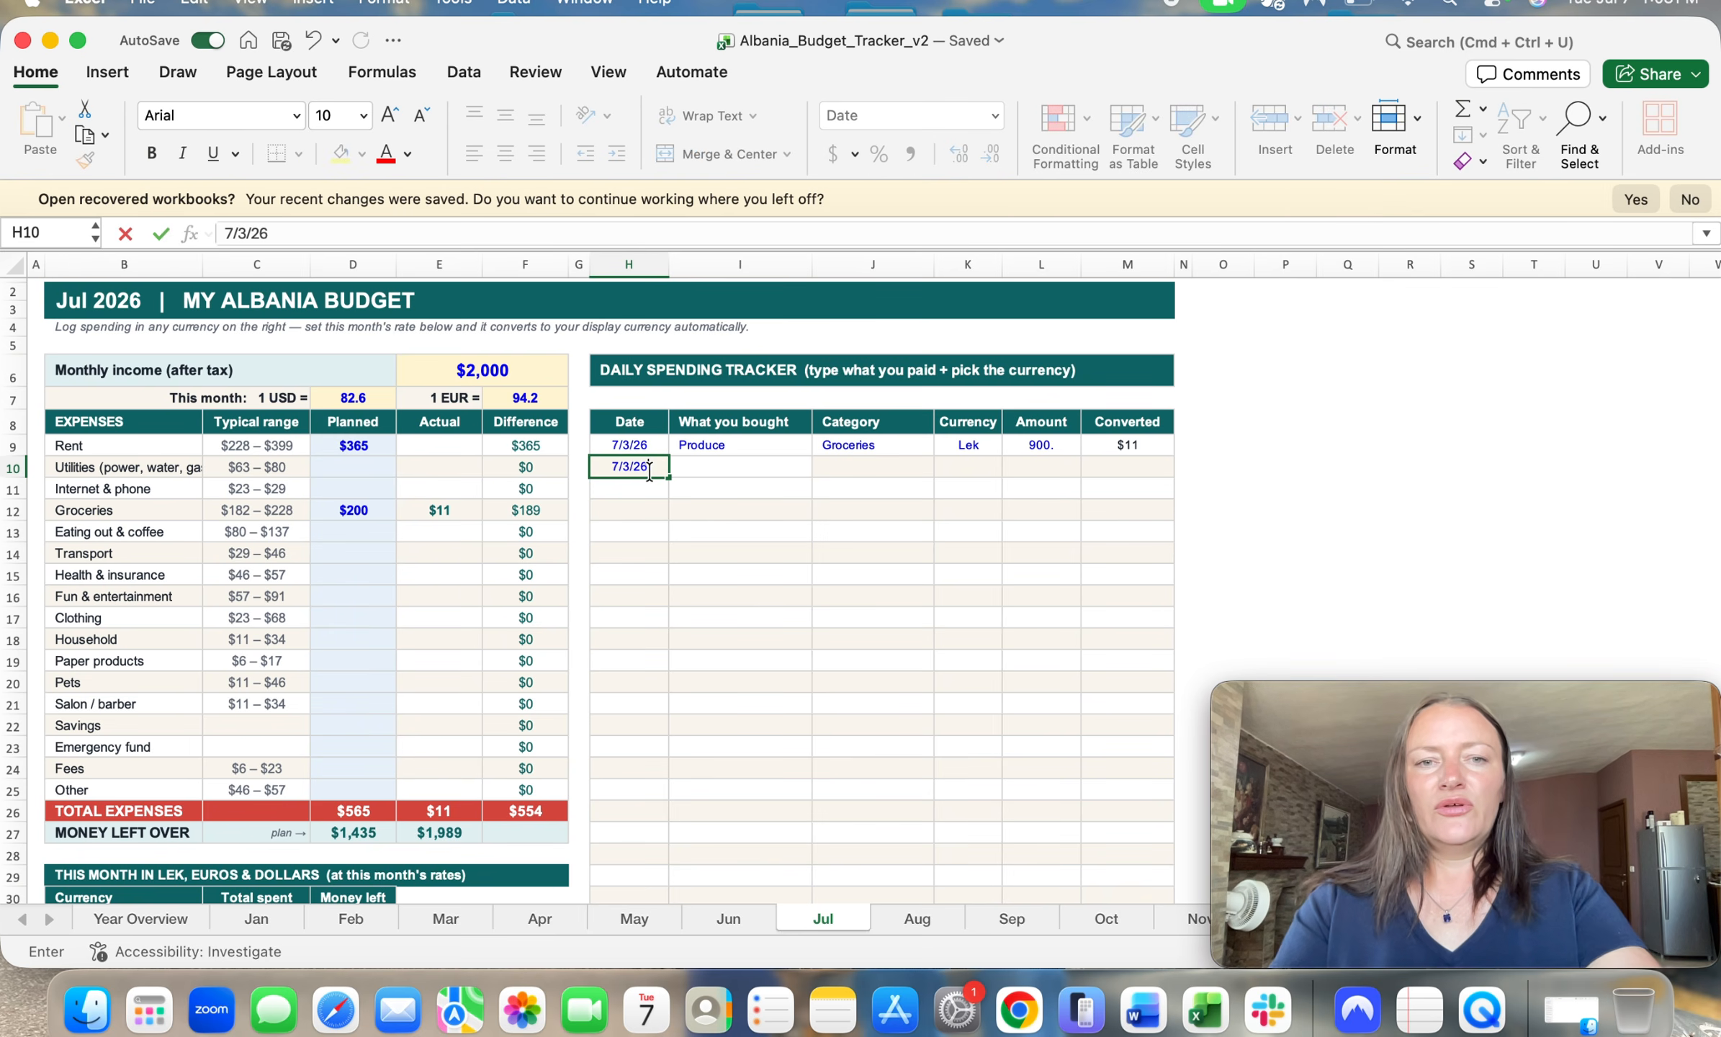
click(693, 467)
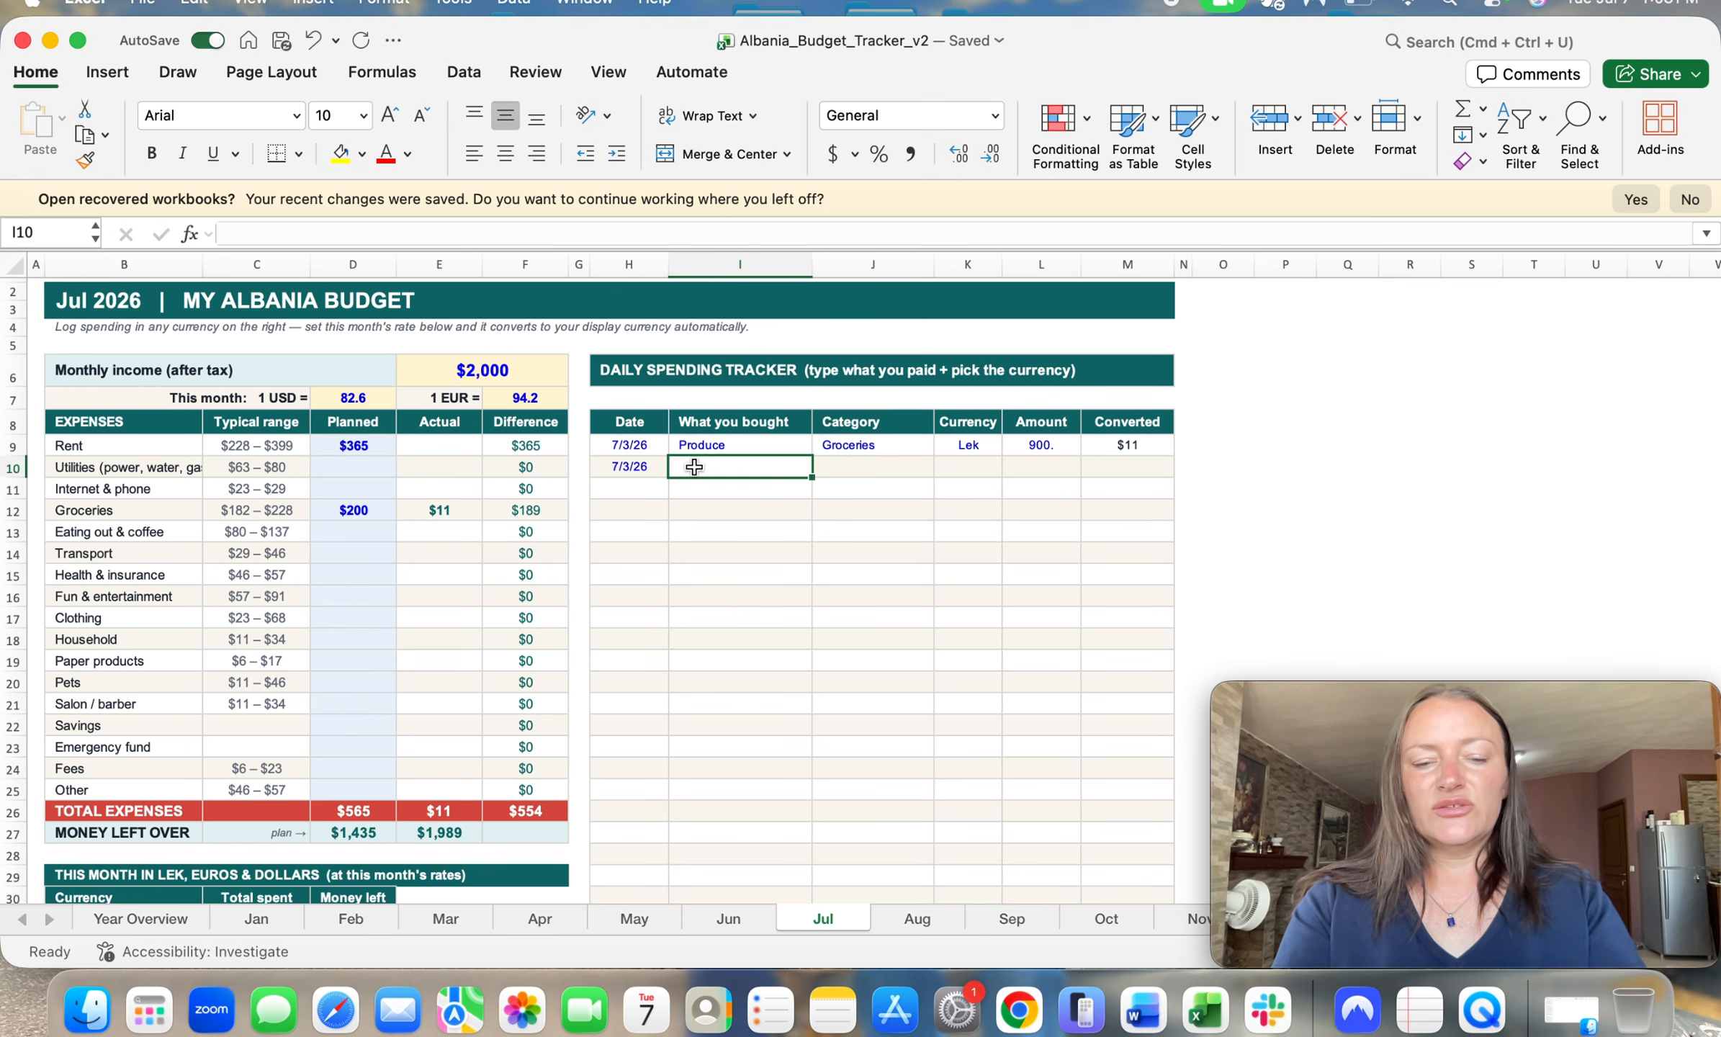
text(butcher)
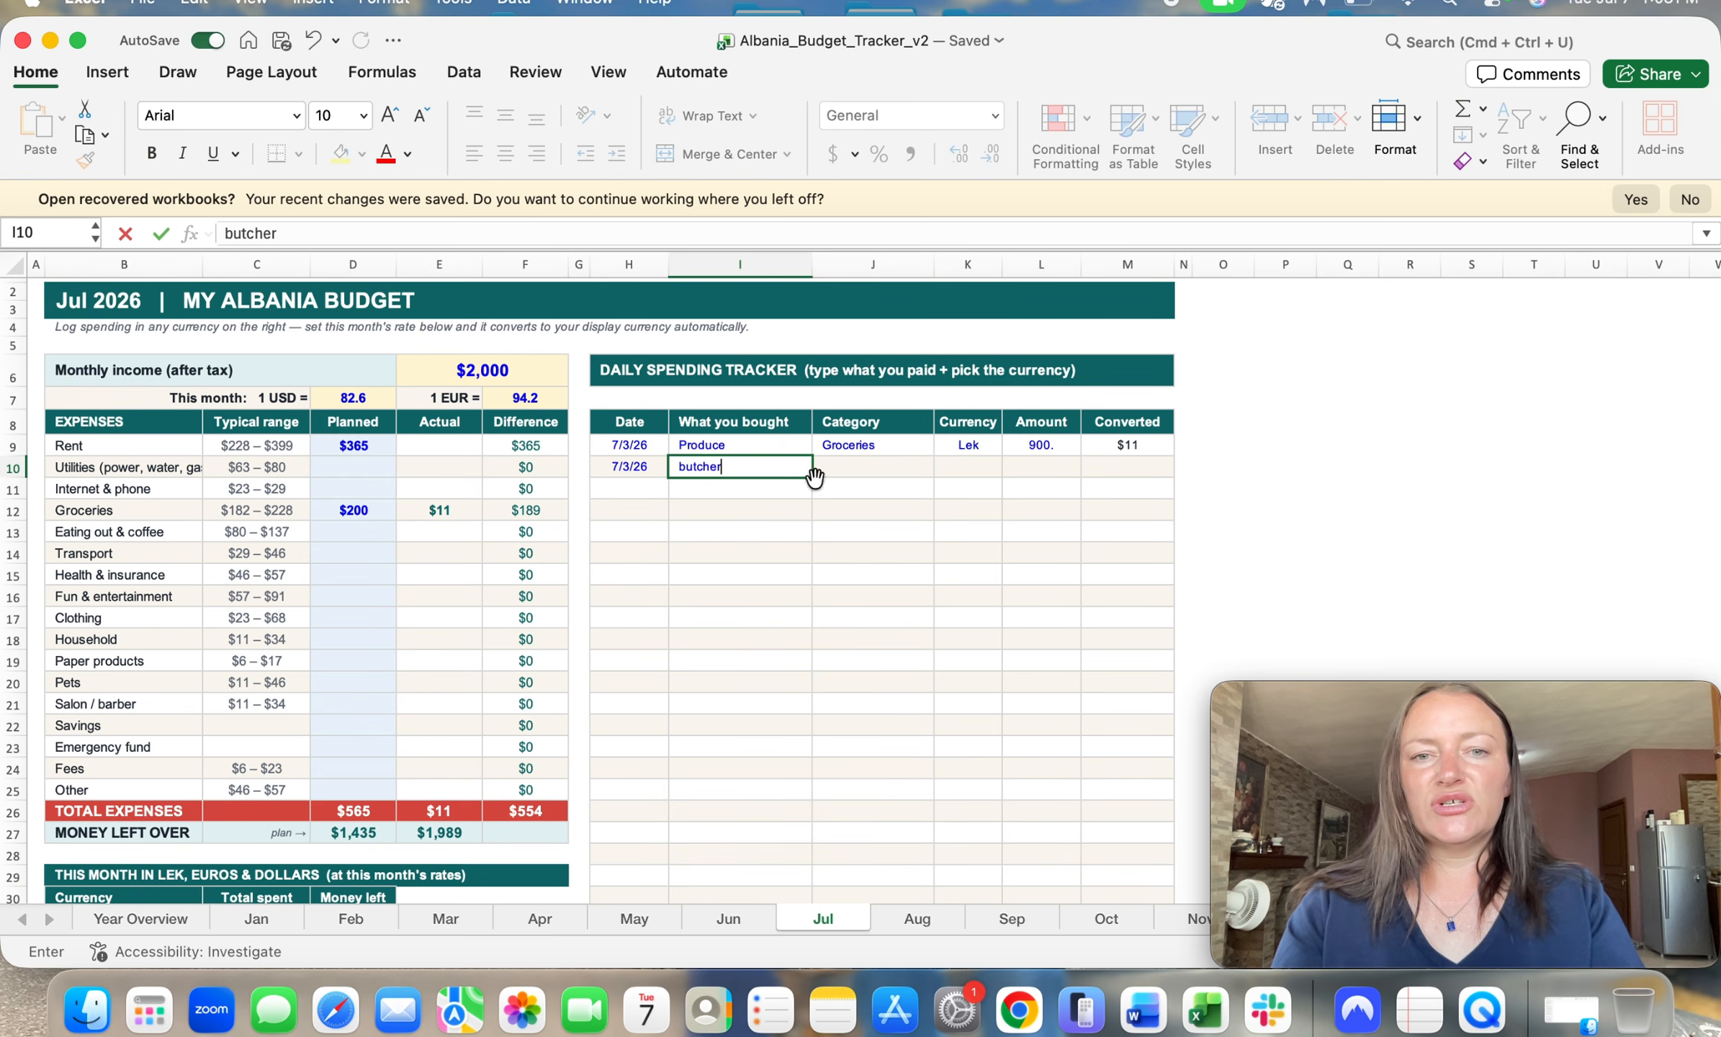
click(861, 472)
click(943, 467)
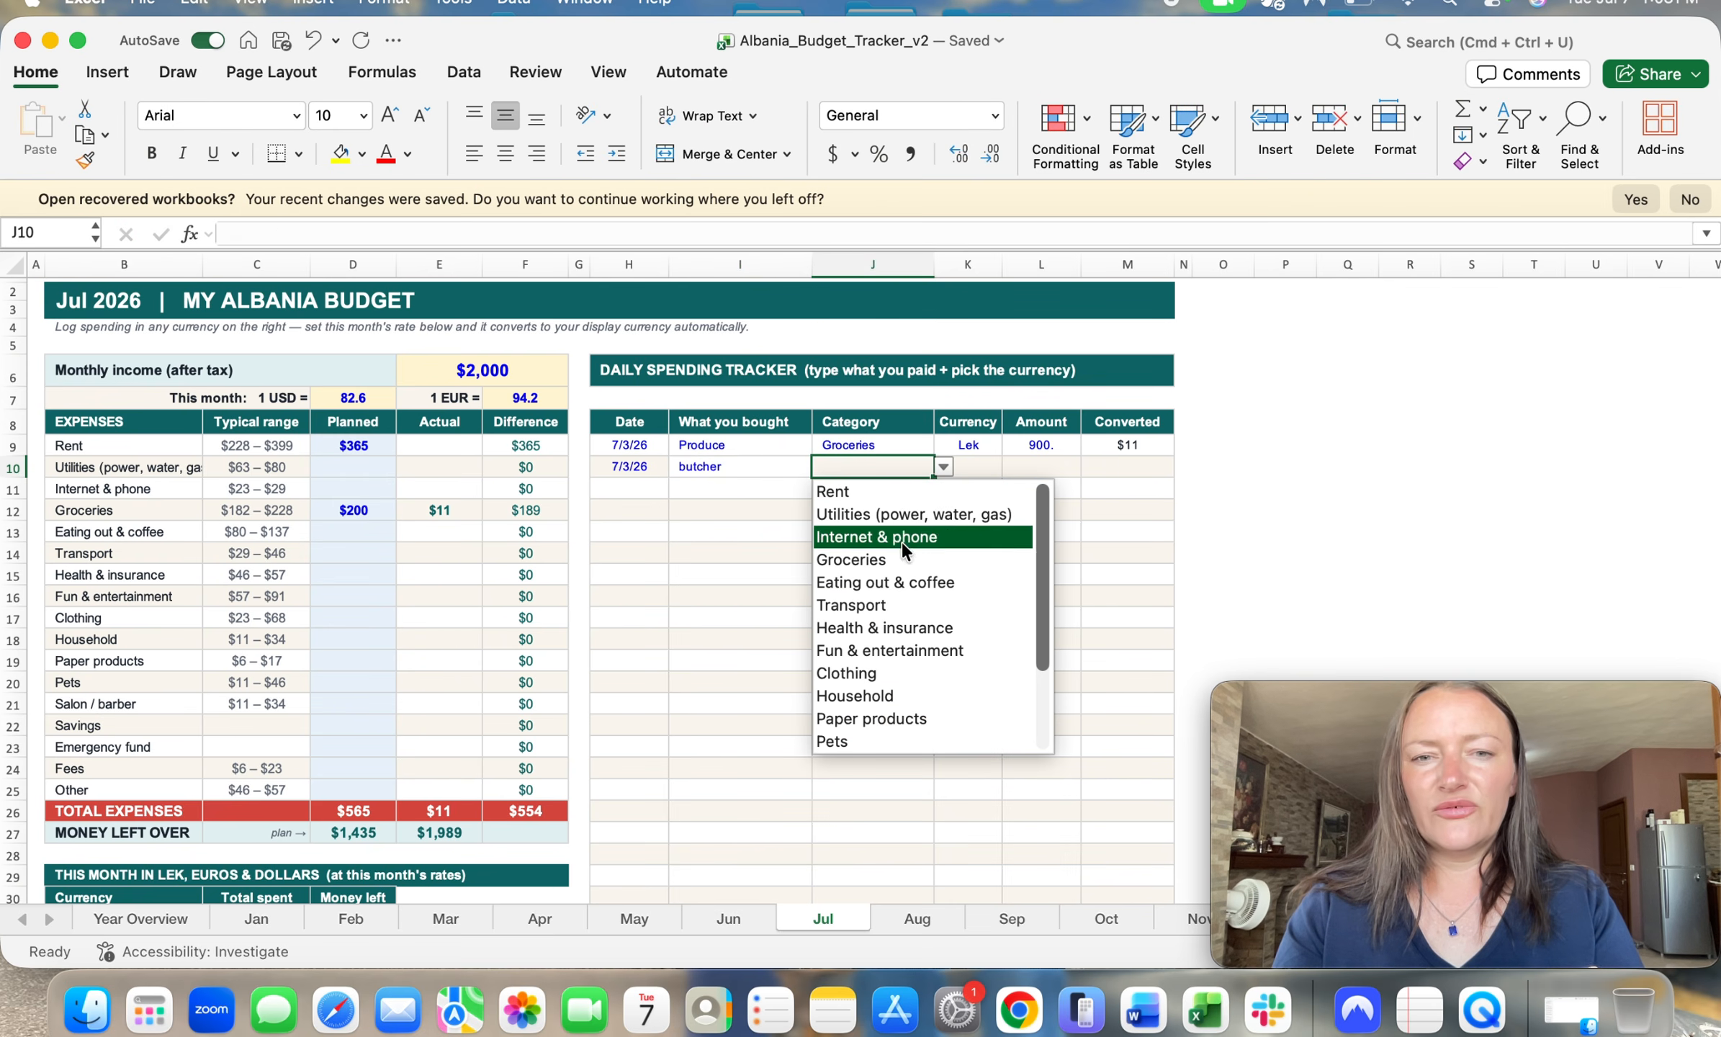
click(861, 560)
Step: Set the butcher purchase's currency to Lek and its amount to 1200
click(981, 473)
click(1012, 467)
click(965, 534)
click(1037, 472)
text(1200)
click(1117, 508)
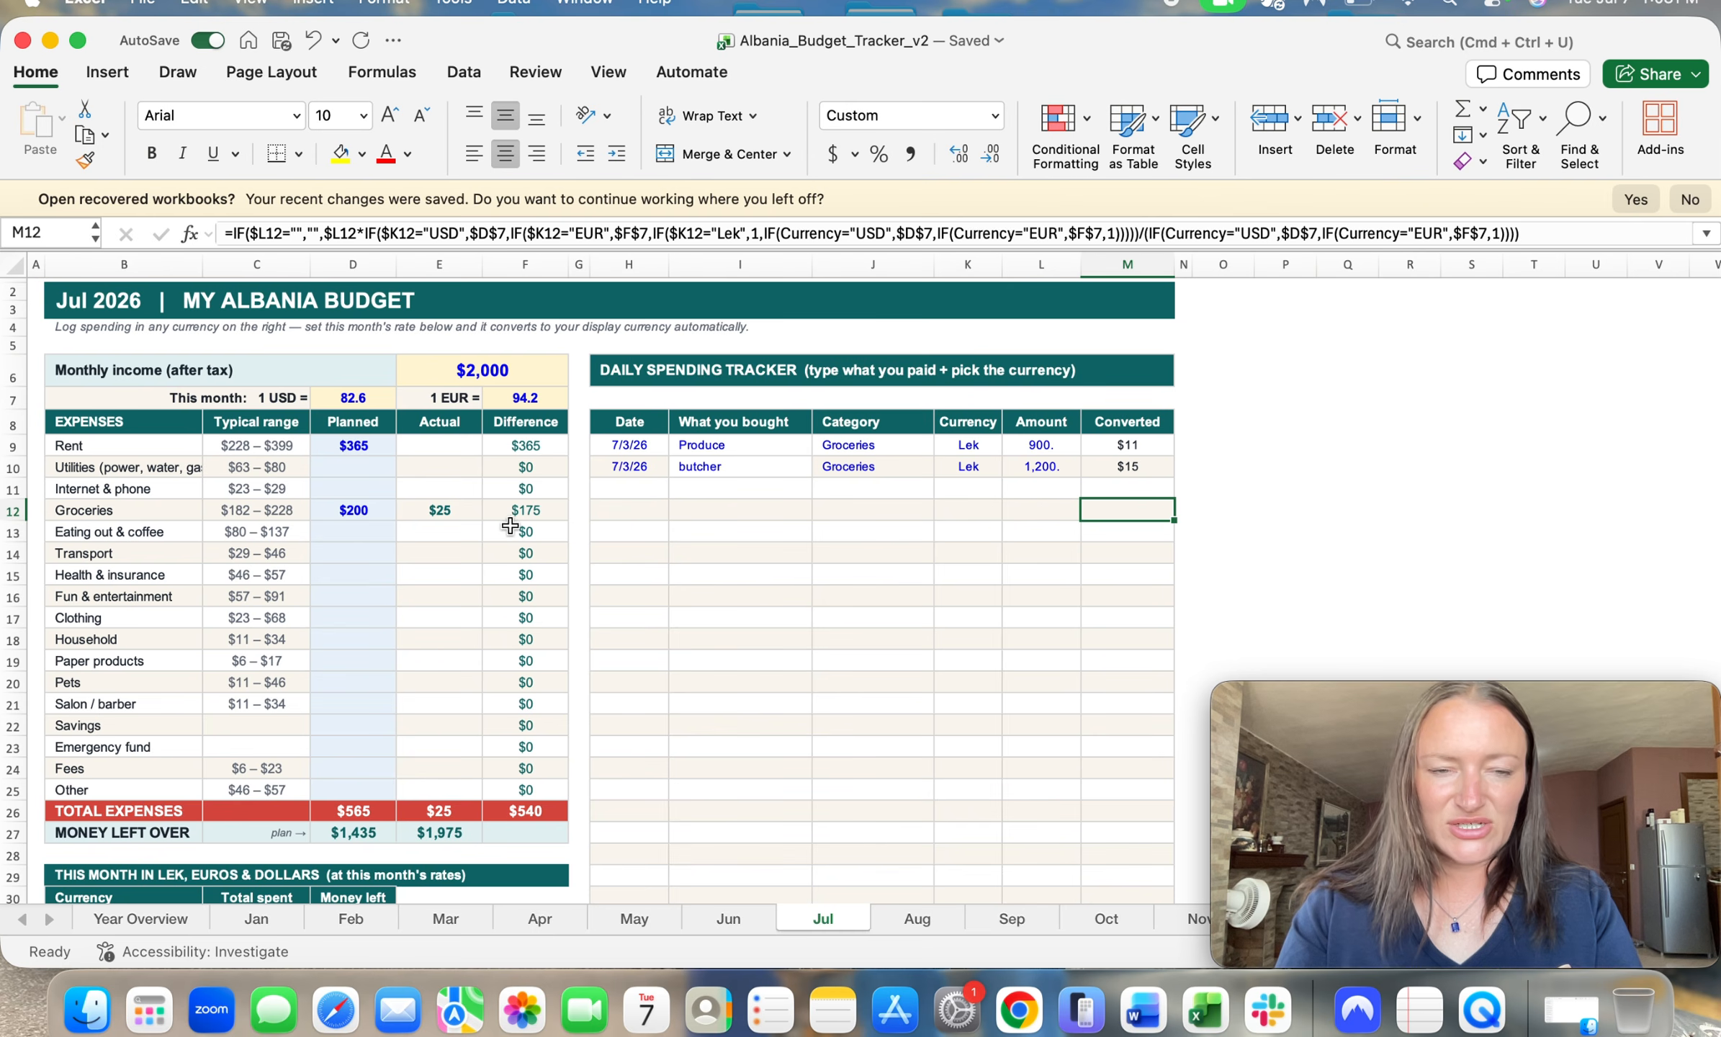
Step: Change the butcher purchase's amount to 20000
click(1054, 514)
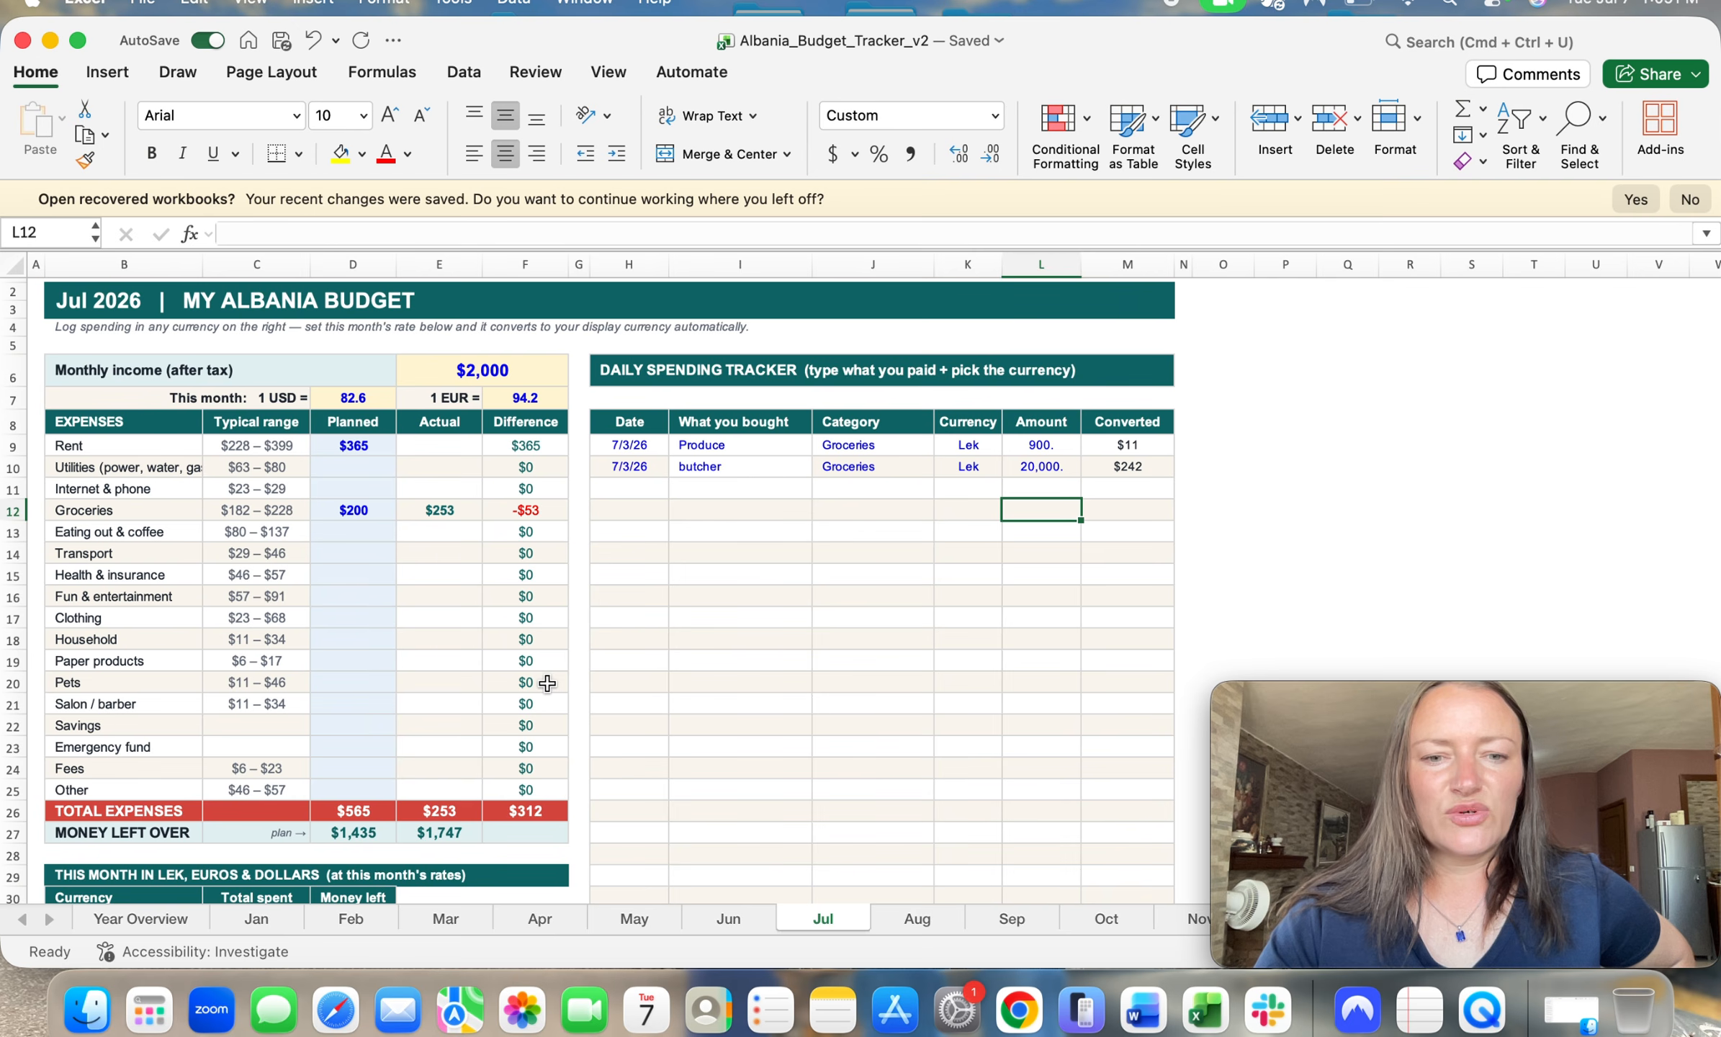
Step: Browse the category choices in an empty tracker row and review July's summary in lek, euros and dollars
click(926, 574)
click(944, 574)
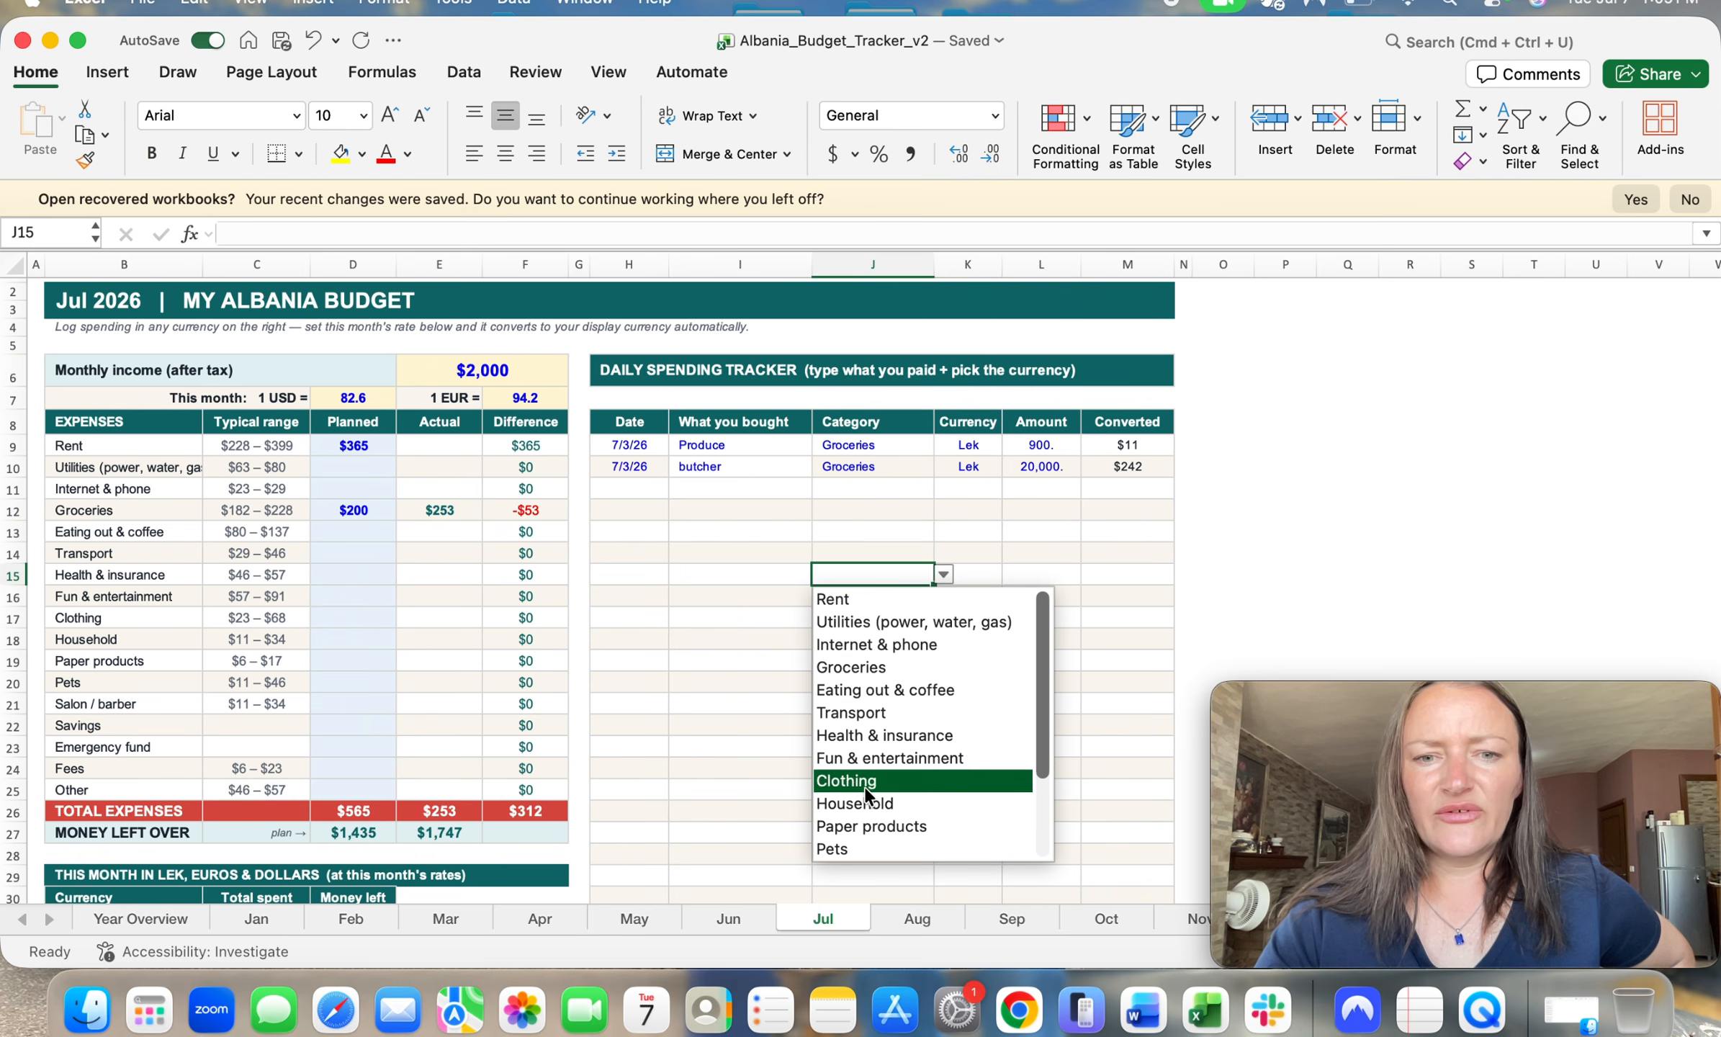
scroll(865, 806, down, 3)
scroll(864, 801, up, 3)
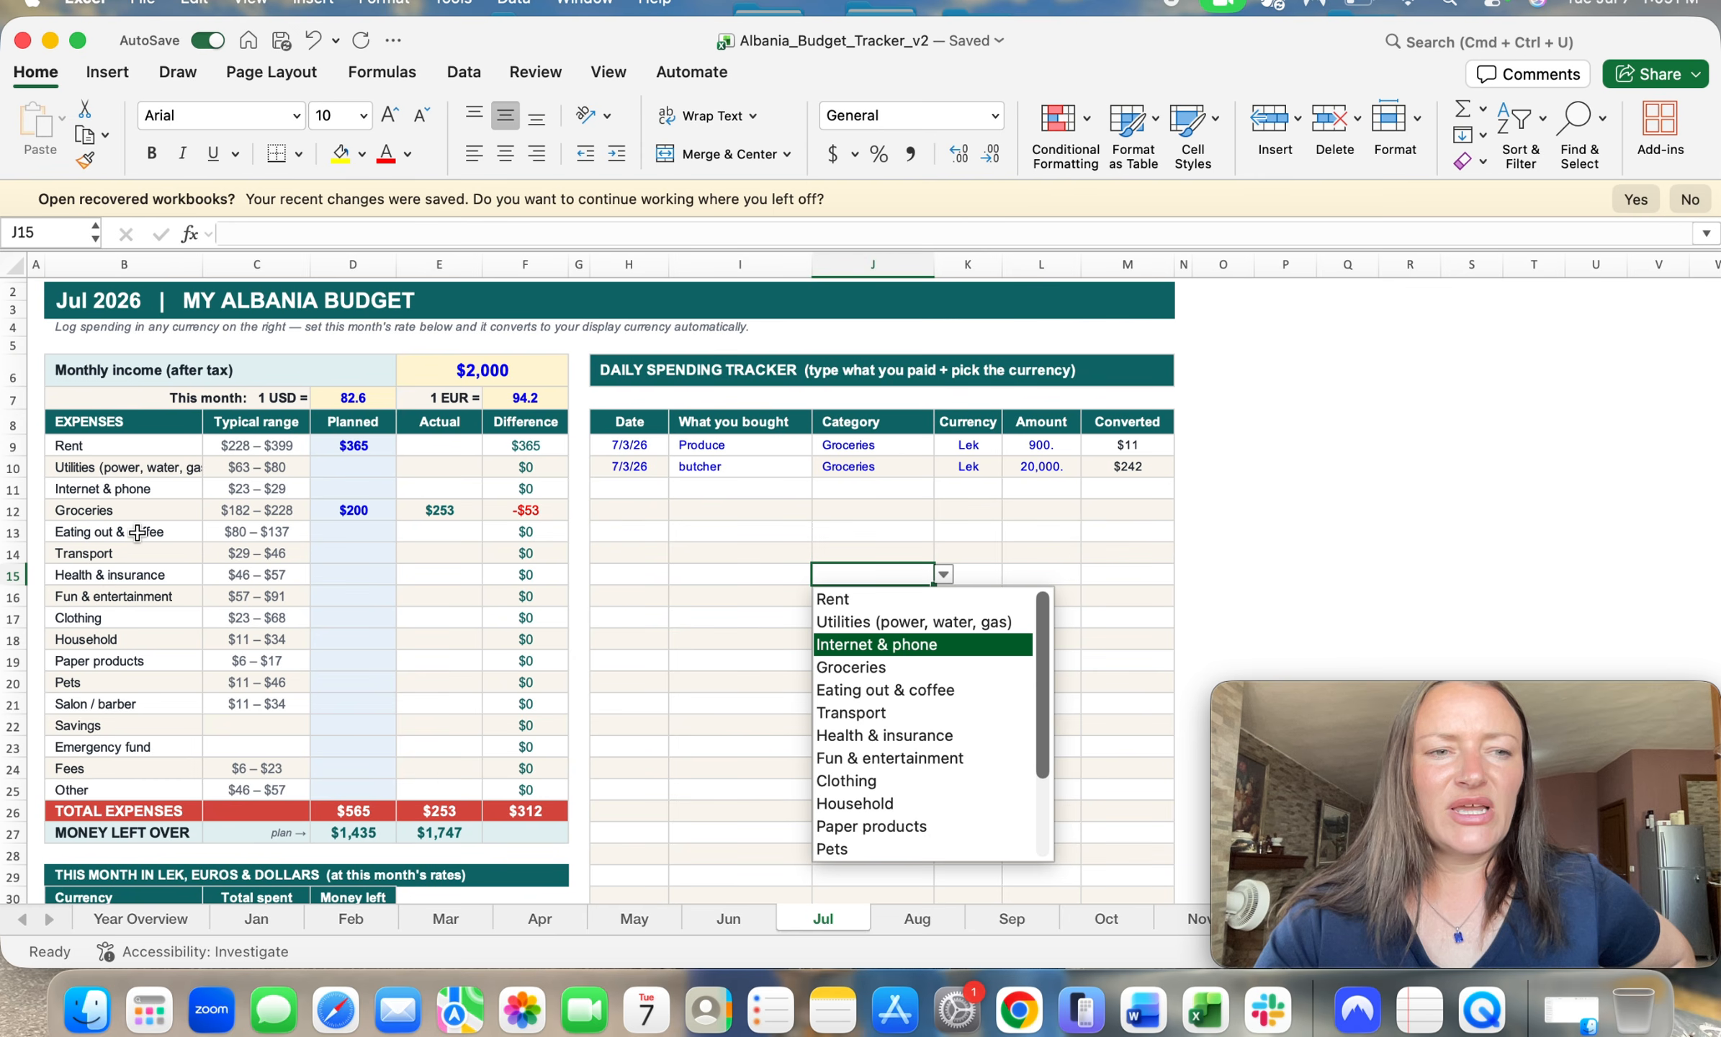
key(Escape)
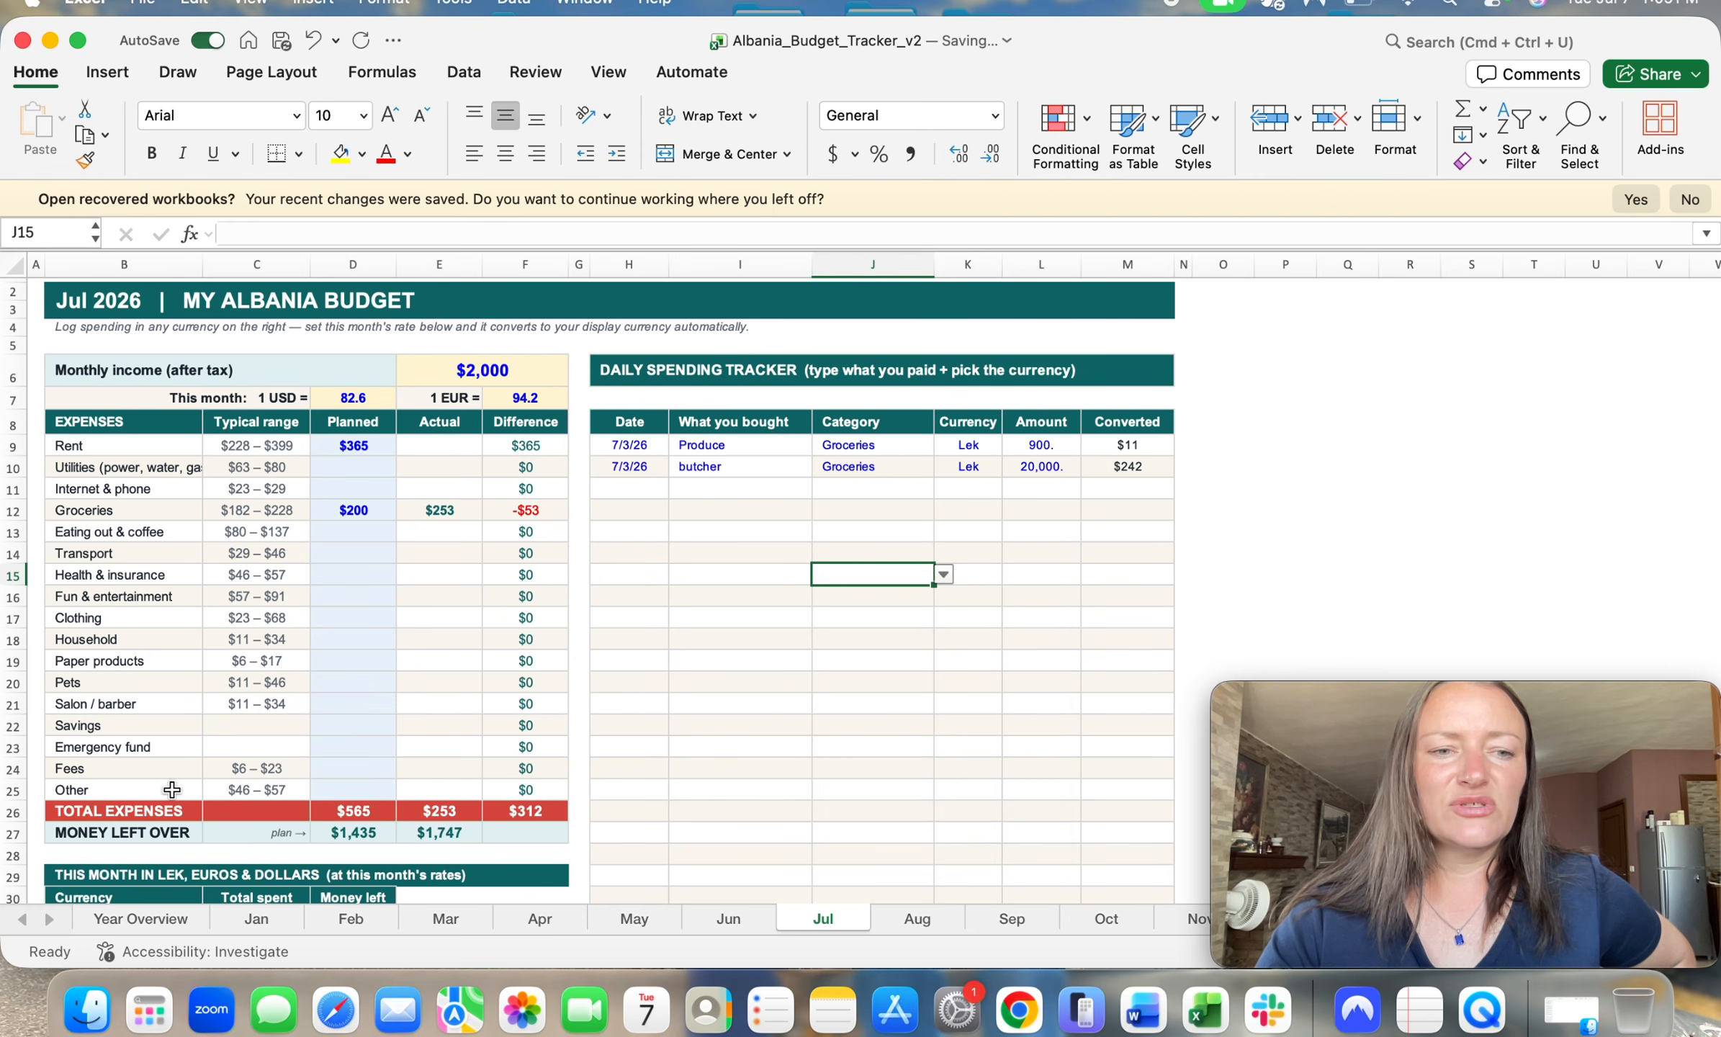
scroll(344, 782, down, 3)
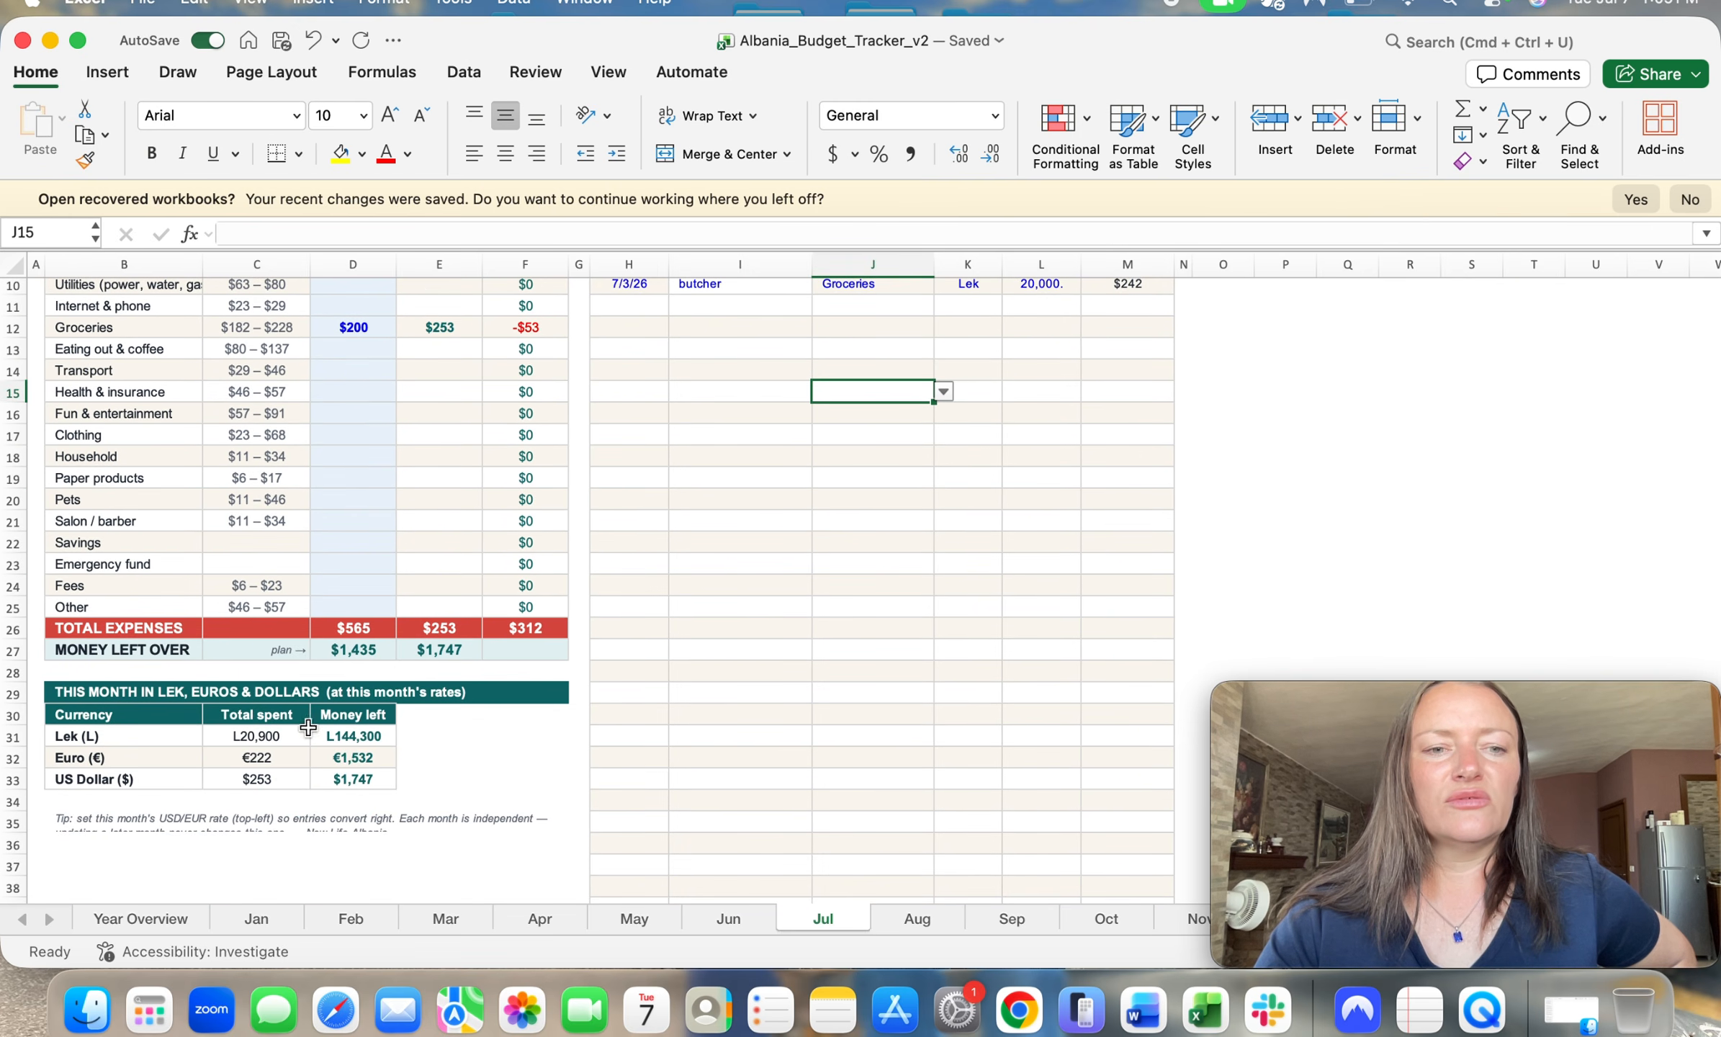
scroll(672, 600, up, 3)
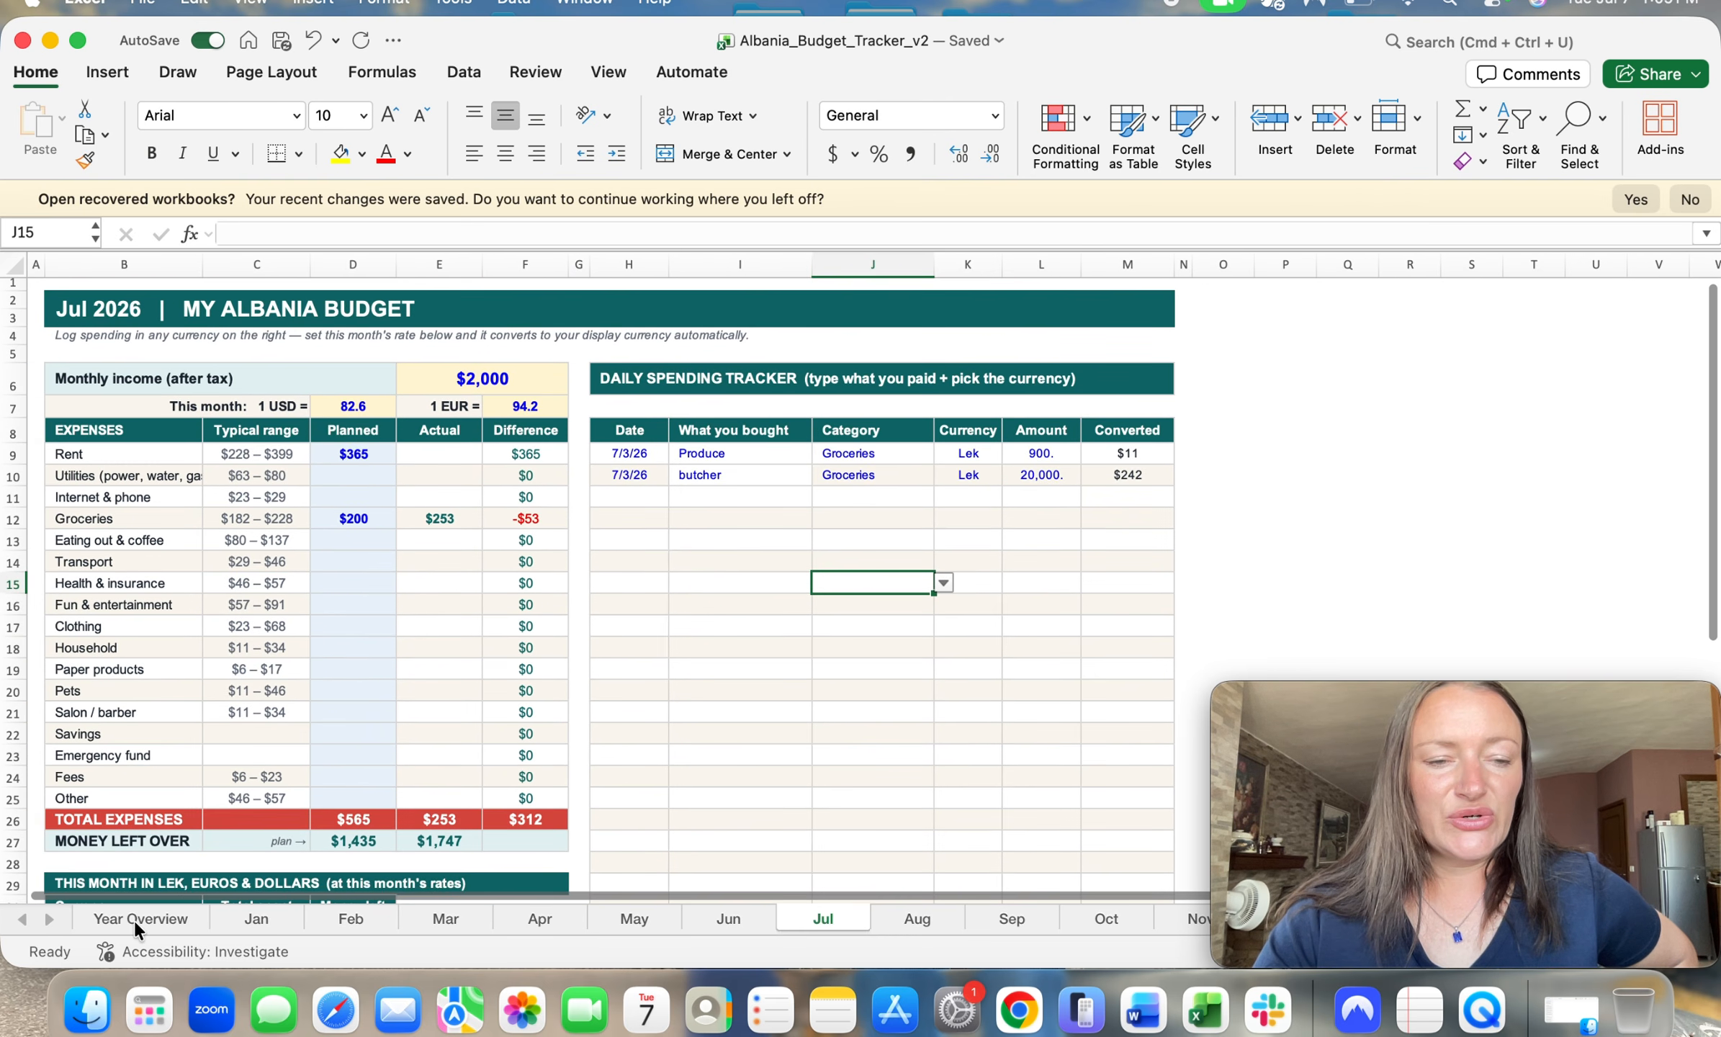
Step: Examine the year totals for Planned, Actual and Difference on the Year Overview sheet
click(135, 921)
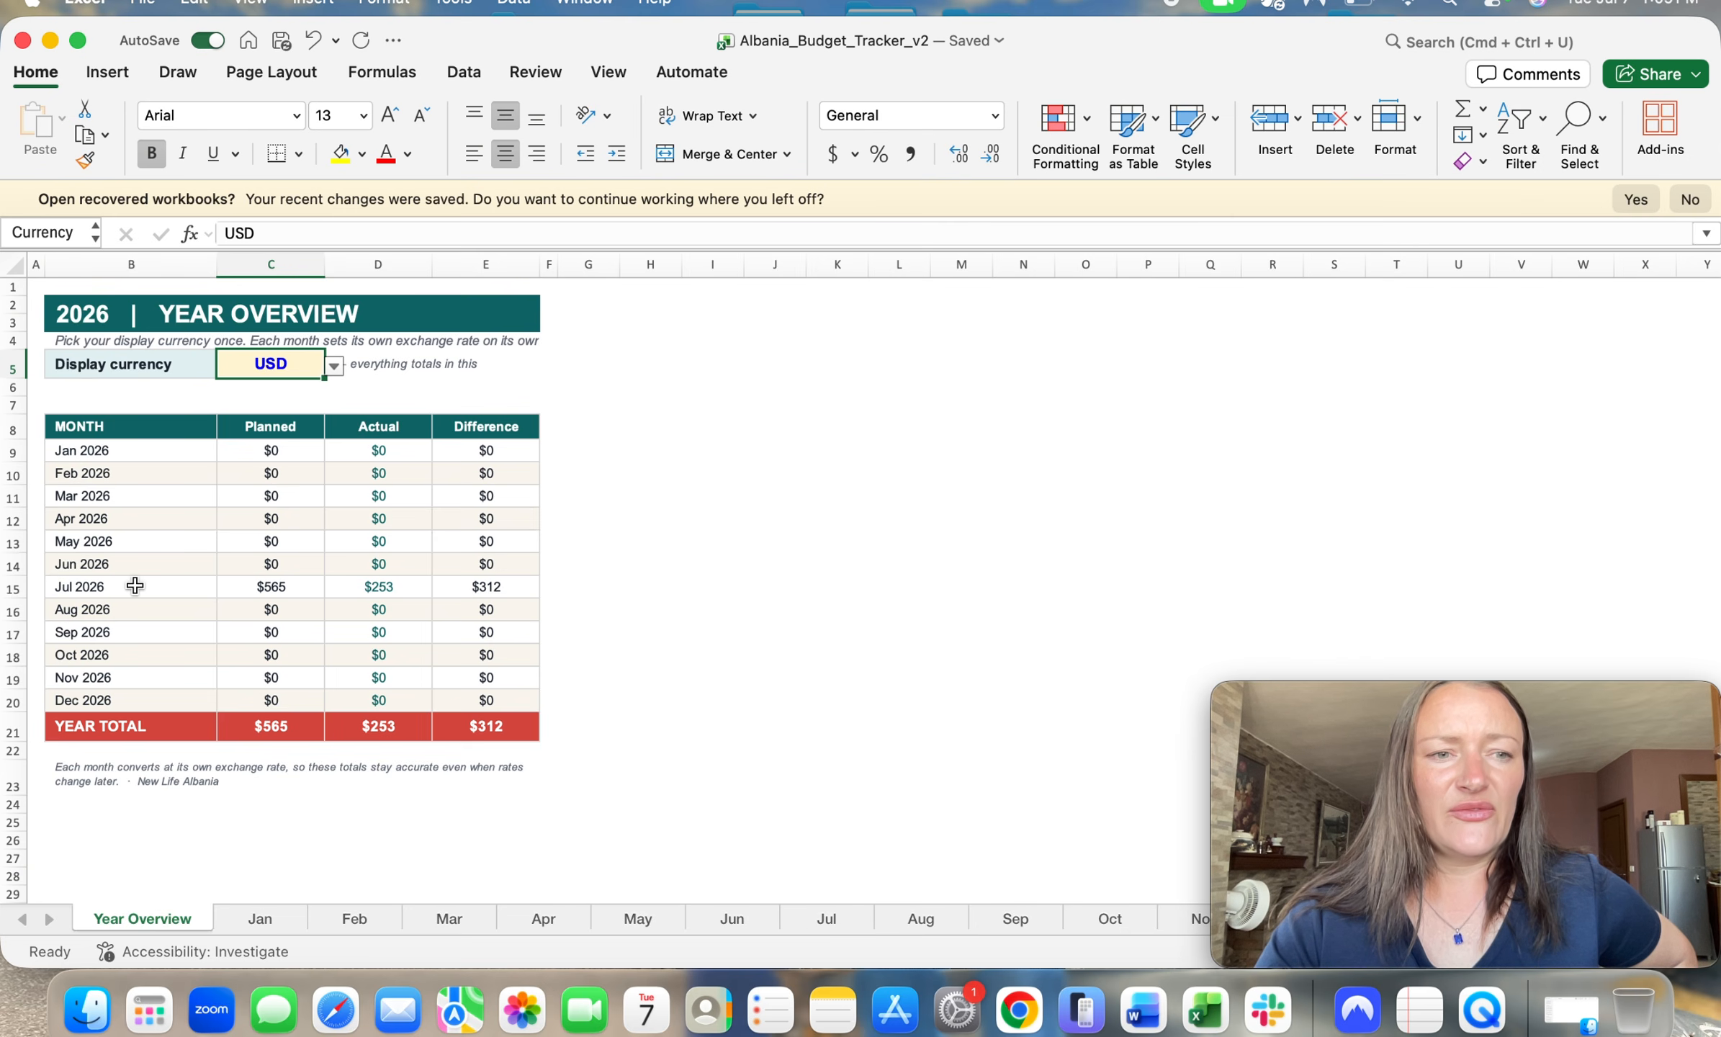
click(270, 723)
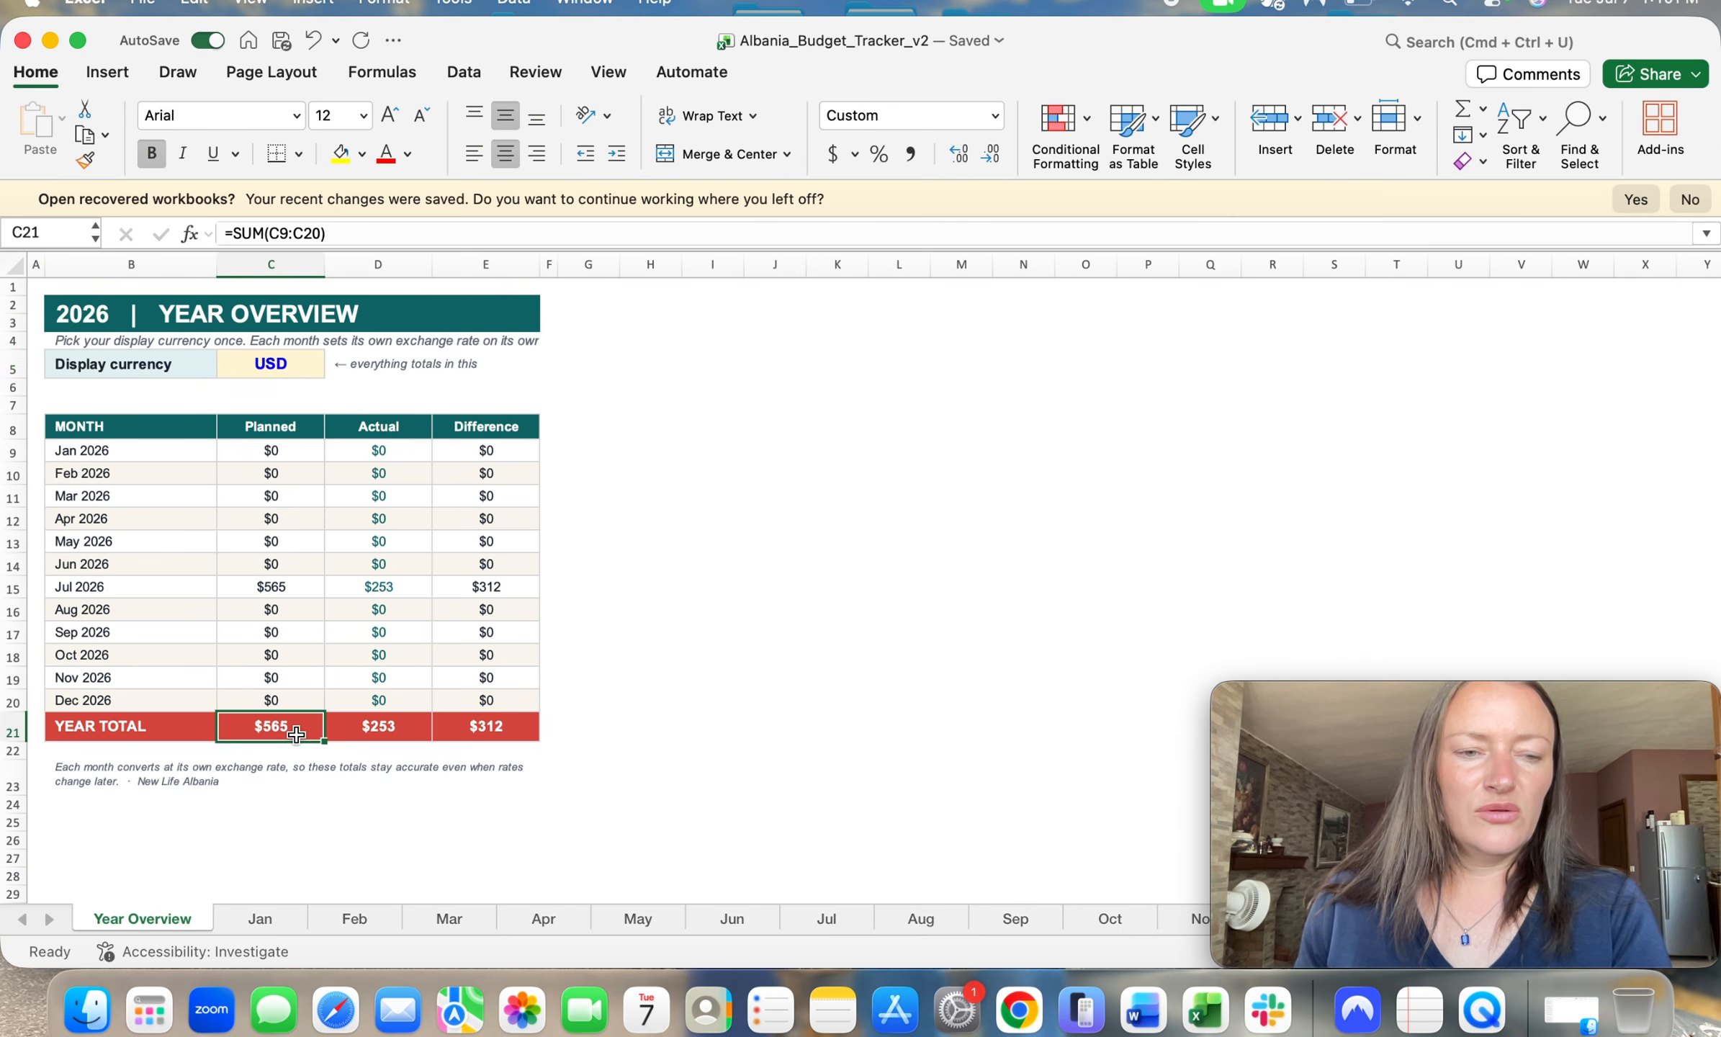
click(410, 735)
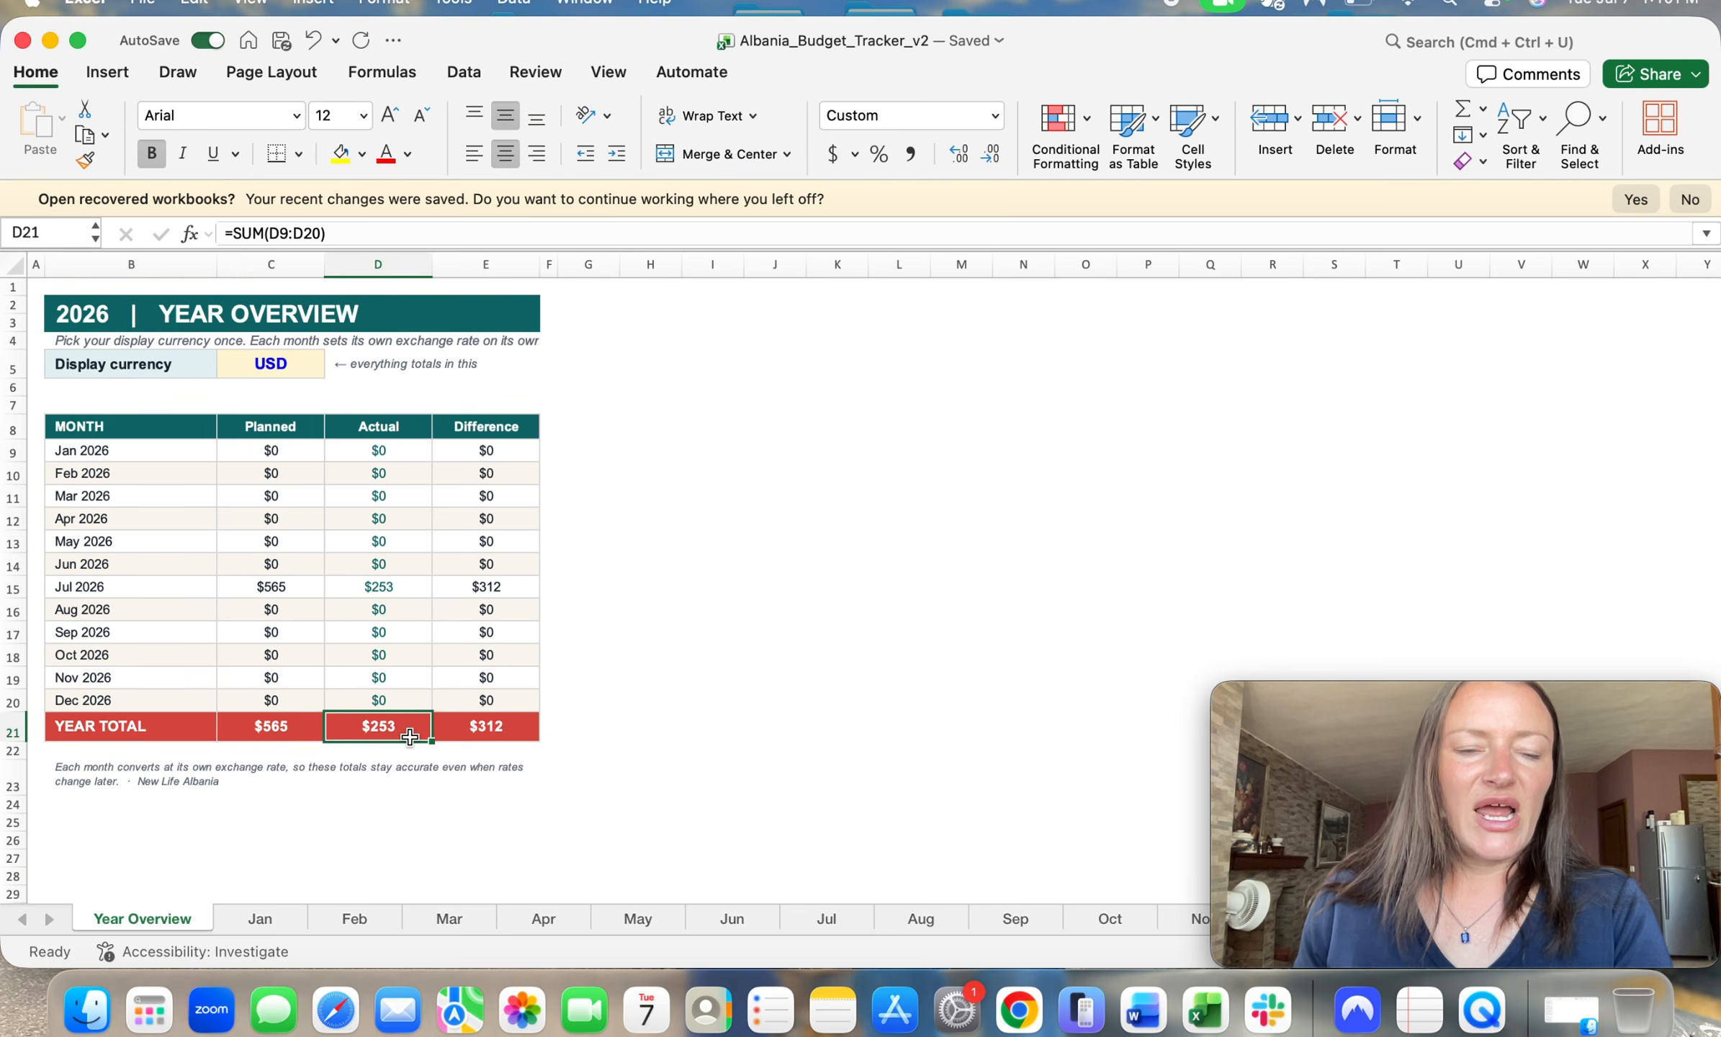
click(492, 735)
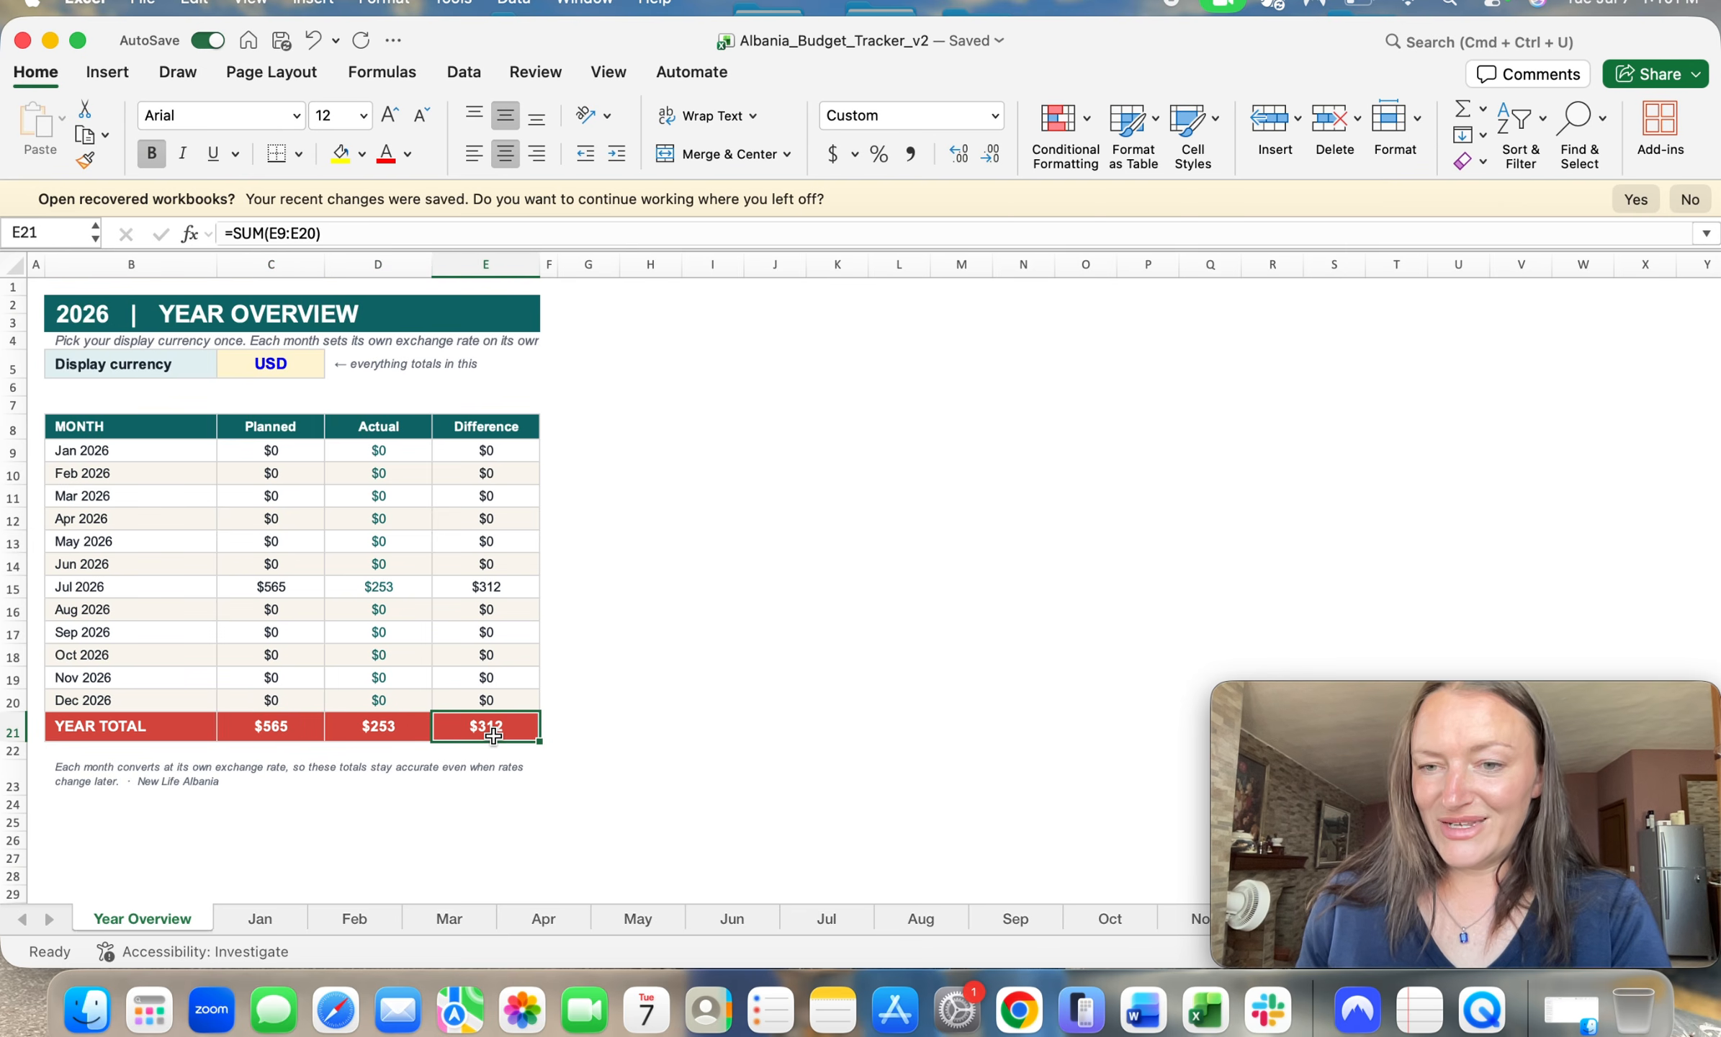
Step: Move the Movie Recording window clear of the sheet tabs and open the How to Use sheet
drag(1584, 700, 1283, 402)
click(1405, 918)
click(1406, 918)
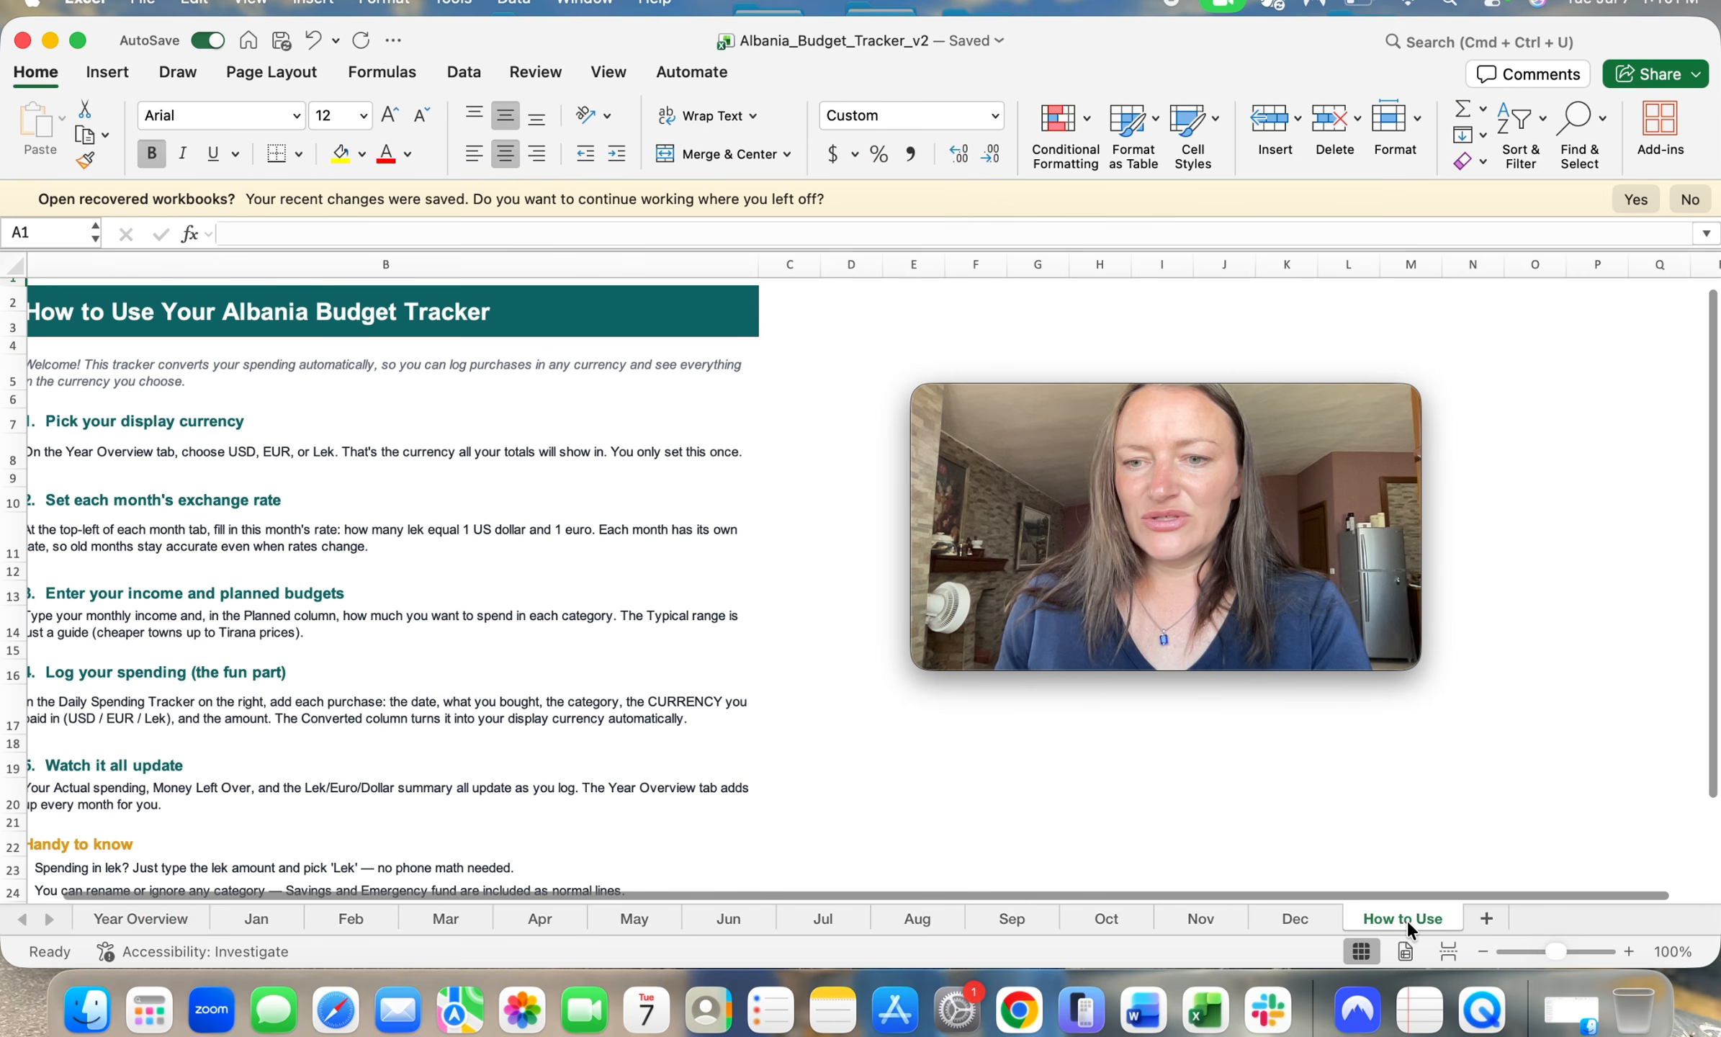